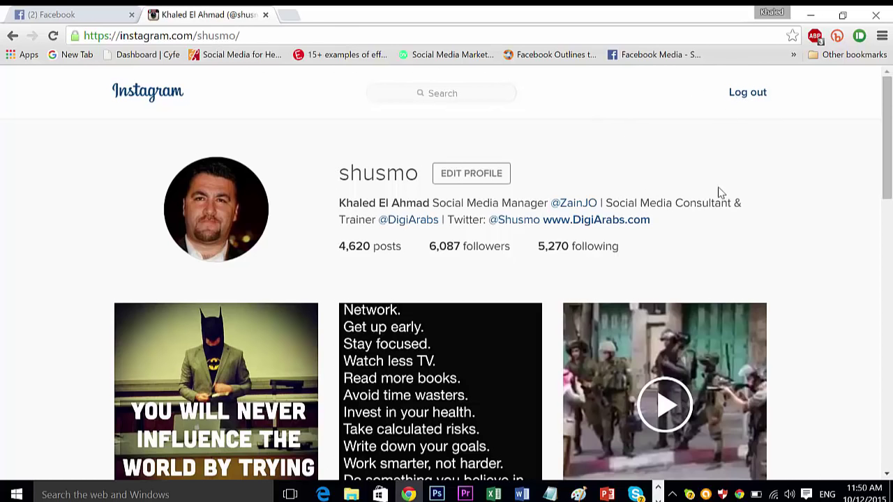
- Switch to Facebook and open the social media trainer's own Page by its web address
drag(887, 140, 875, 82)
click(70, 14)
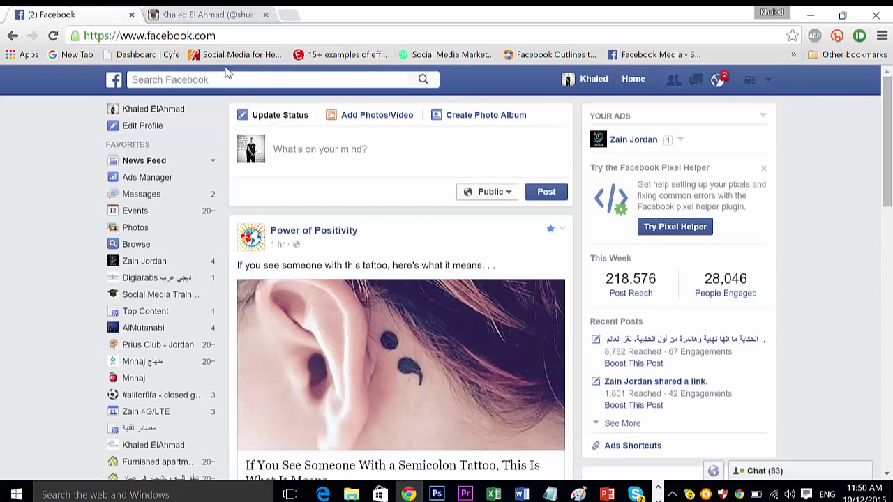
click(241, 37)
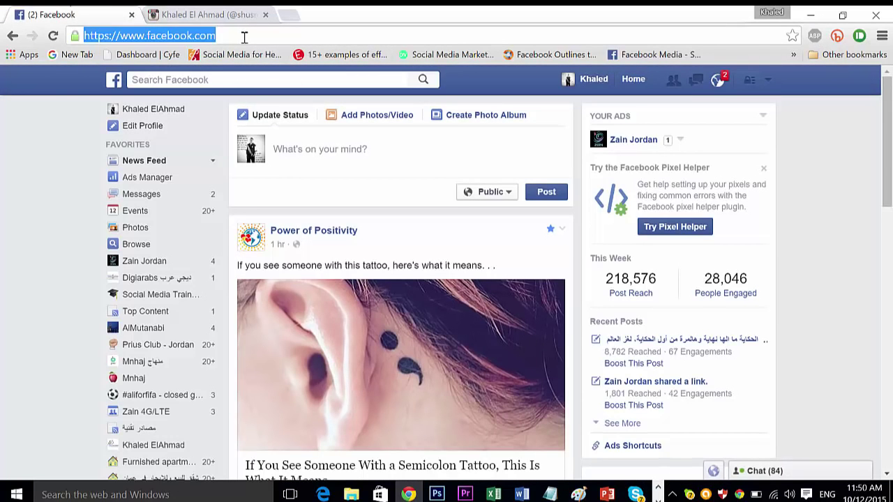
click(250, 37)
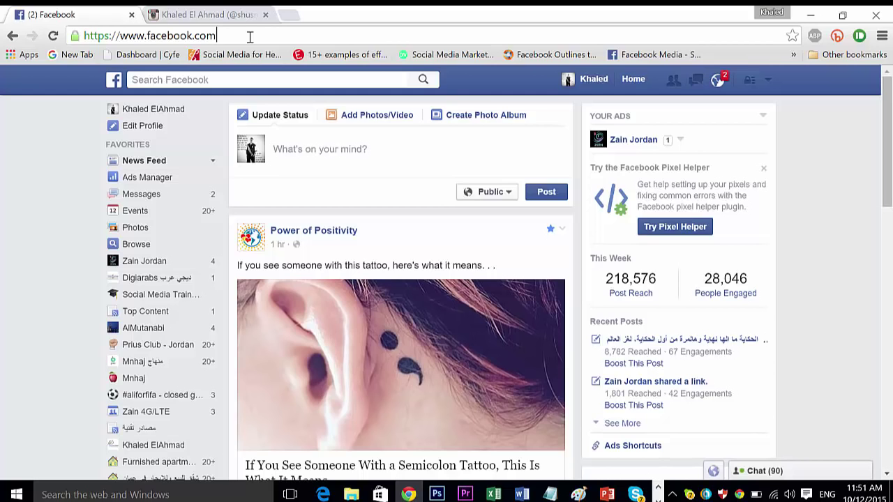
text(k)
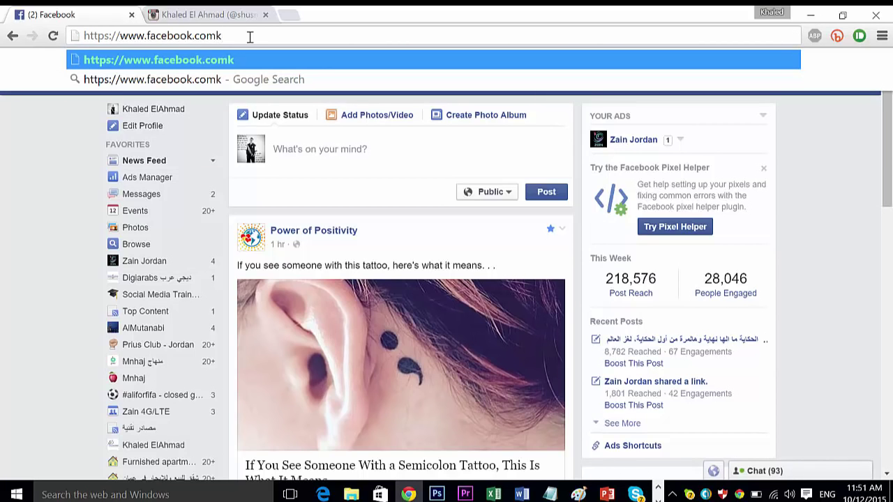
key(BackSpace)
text(/khaledelahmadpage)
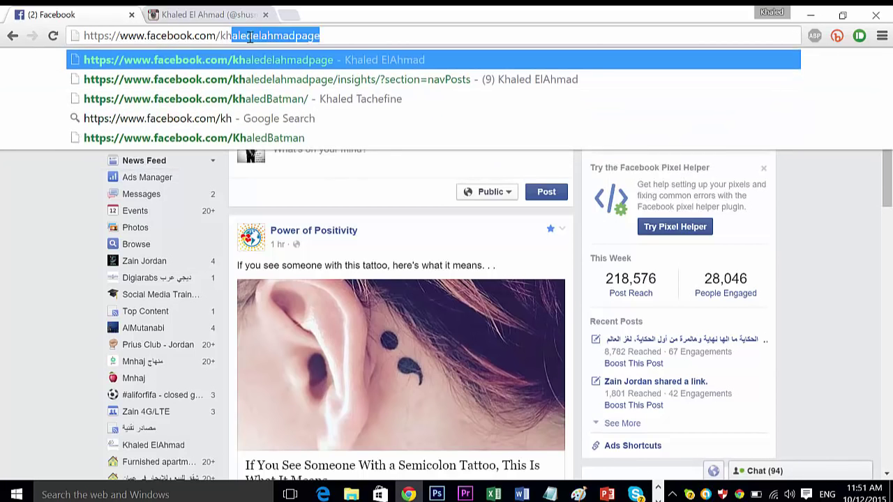
key(End)
key(Return)
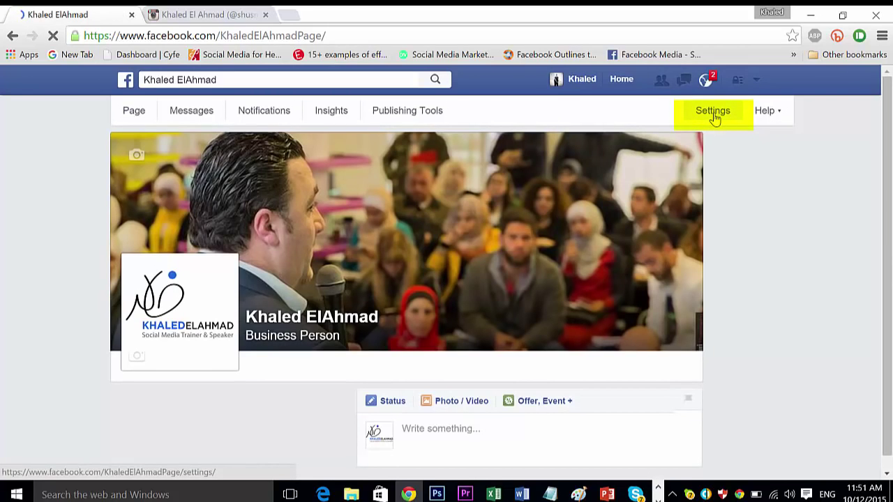
- Open the Page's Instagram Ads settings to check the linked Instagram account
click(713, 115)
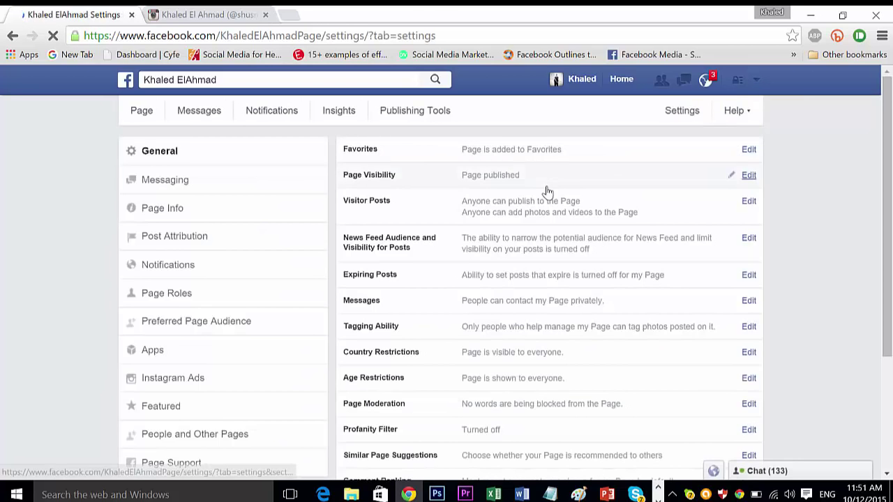
click(176, 379)
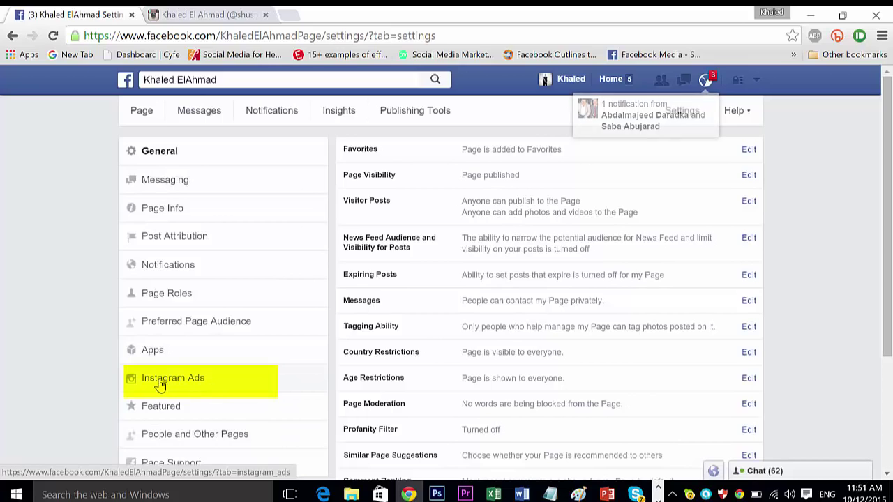
click(160, 385)
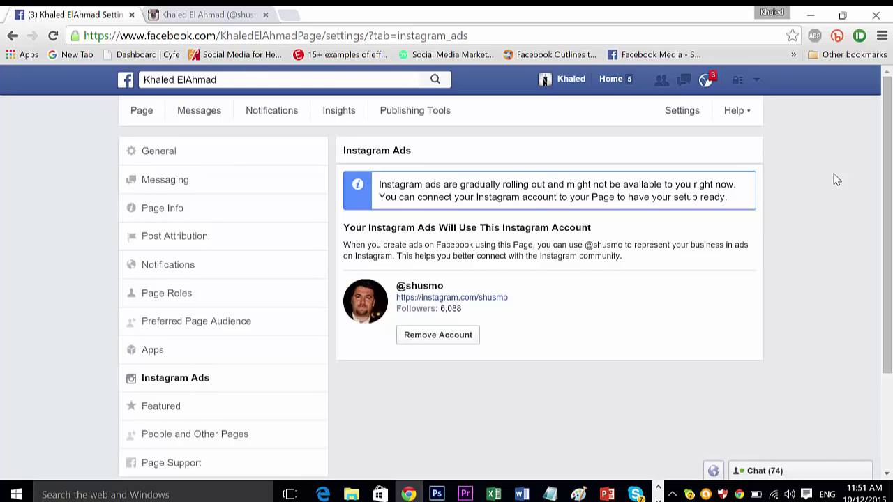
- Go from the Page settings to the ad account management page and launch Power Editor
click(759, 84)
click(759, 82)
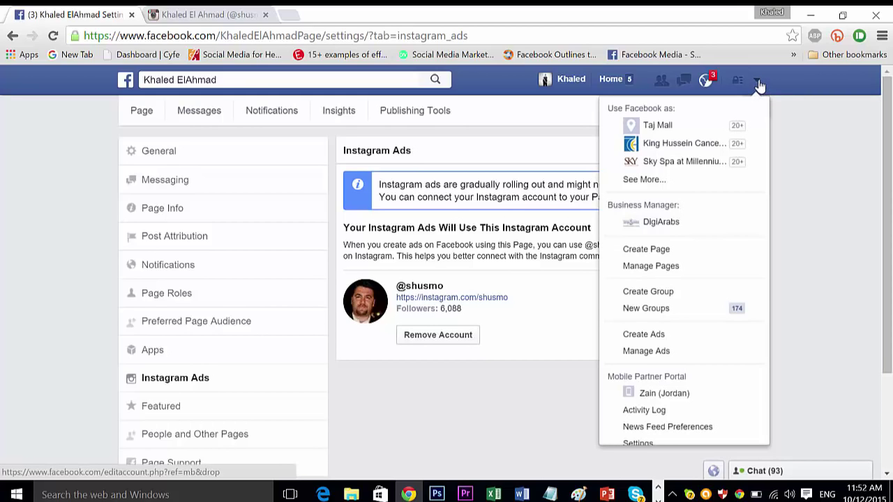
click(759, 82)
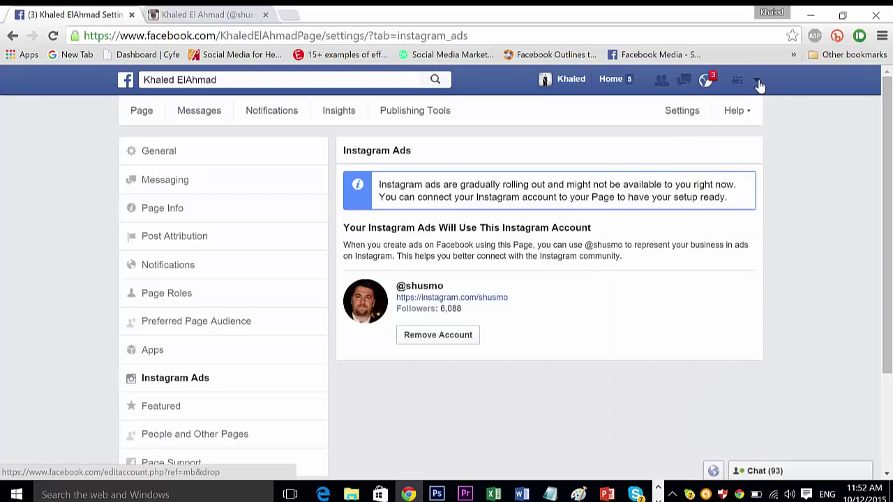
click(759, 83)
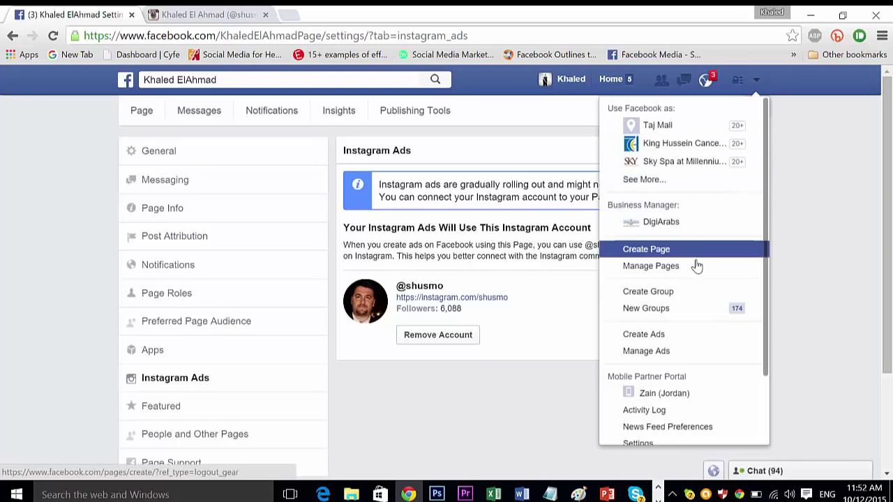
click(674, 355)
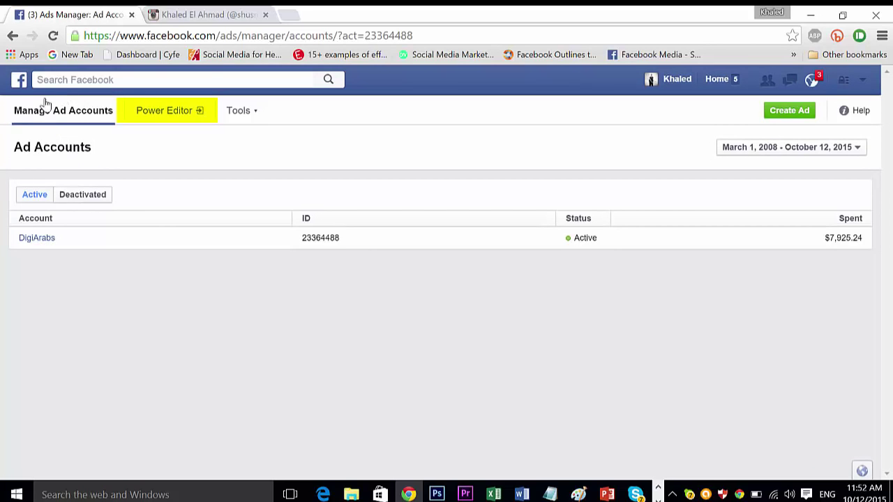
click(176, 116)
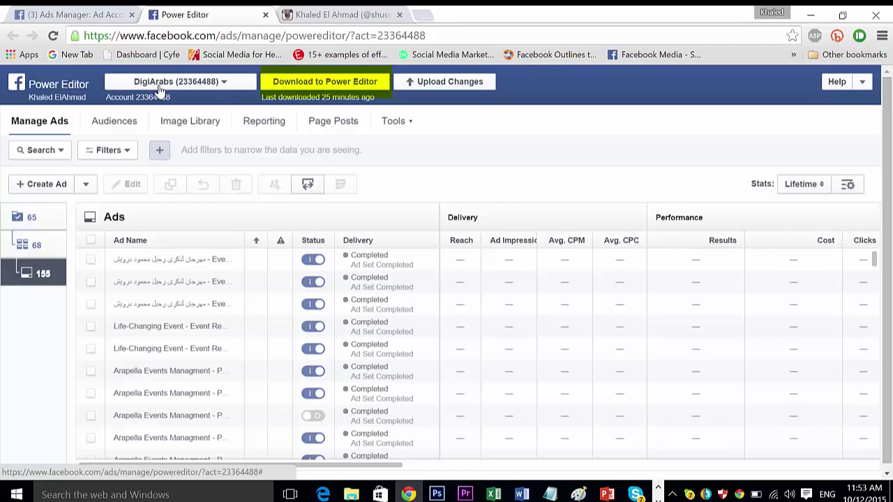
- Download the DigiArabs ad account's campaigns from the start of time into Power Editor
click(226, 84)
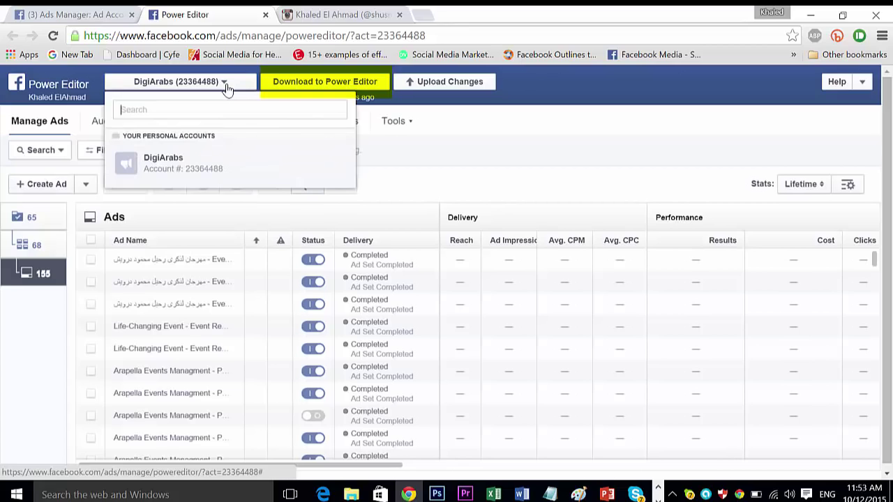
click(226, 85)
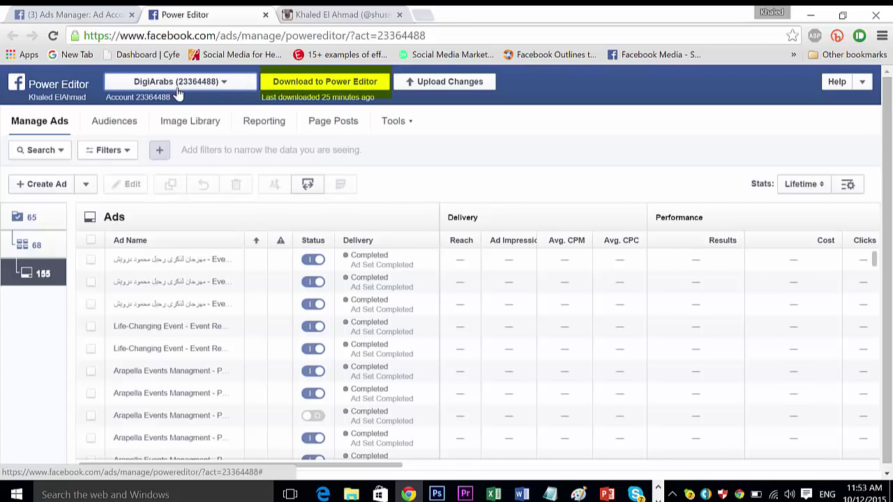
click(300, 85)
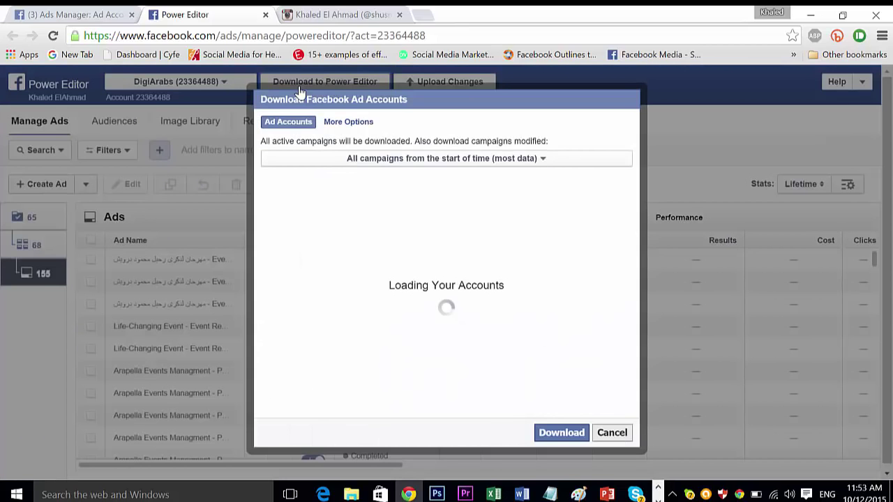
click(566, 438)
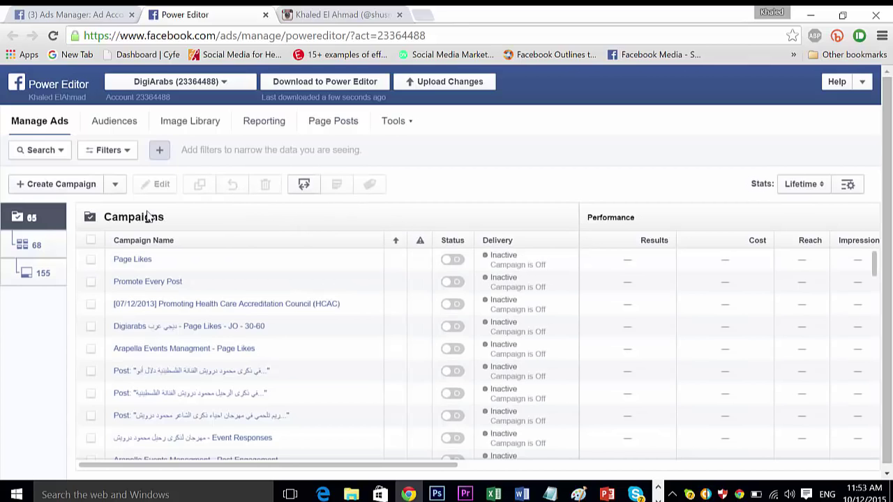
- Start a new campaign named "New Instagram Ad" with the Auction buying type and the Clicks to Website objective
click(72, 186)
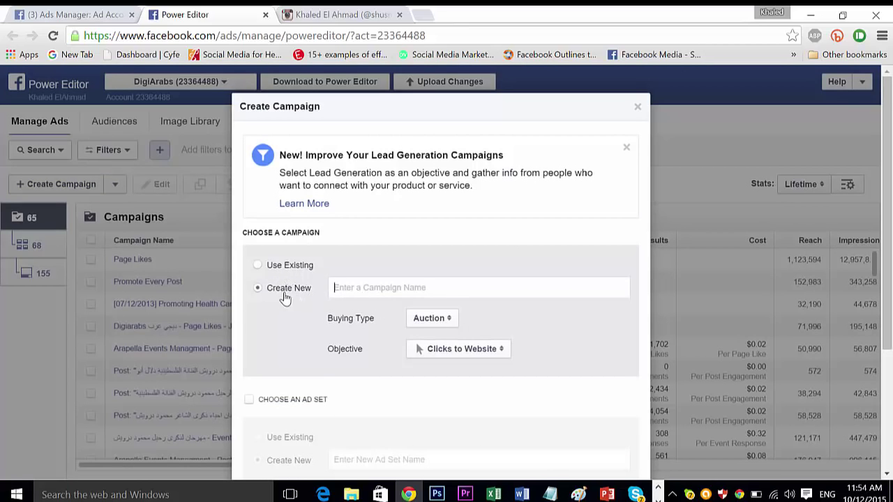
click(345, 291)
text(New Instagram Ad)
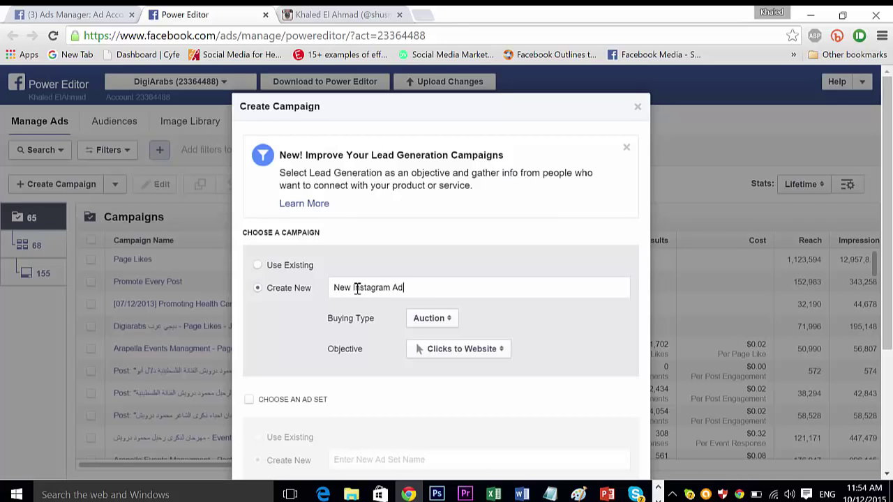
click(451, 324)
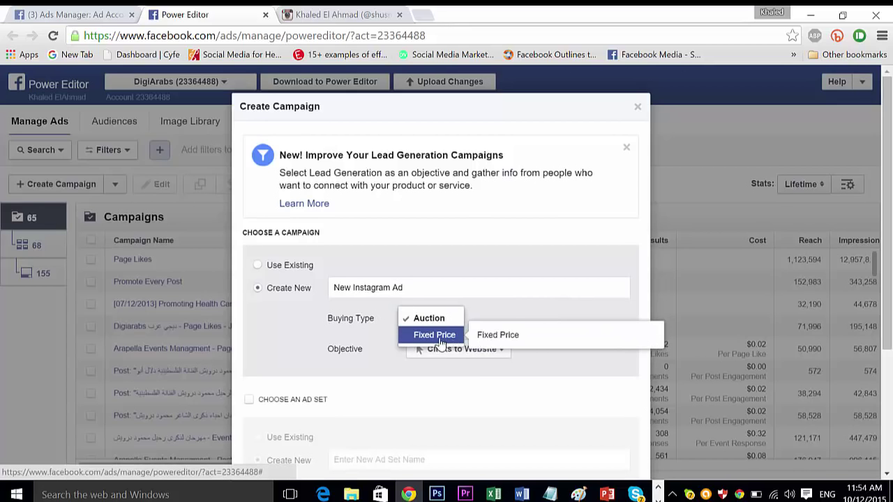
click(495, 288)
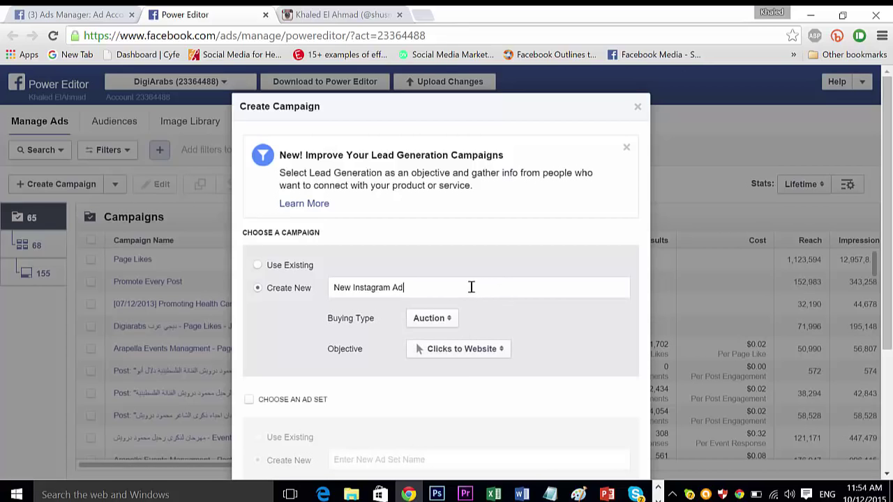
click(501, 352)
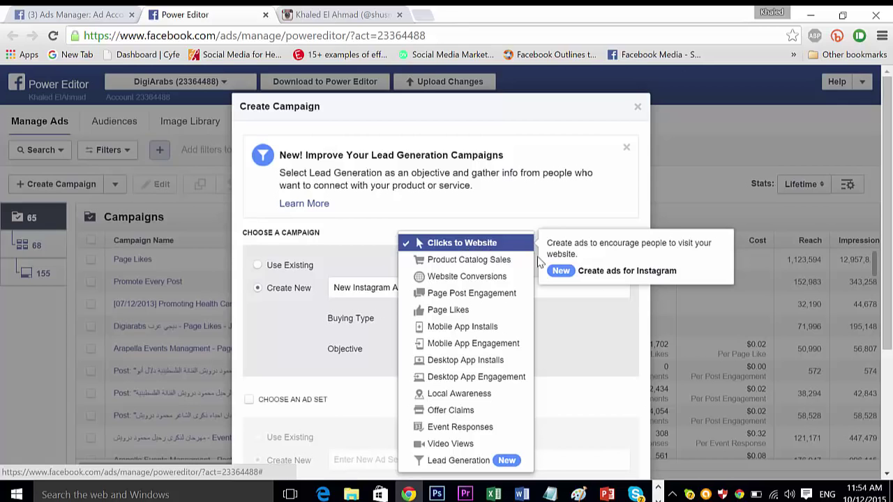
click(410, 215)
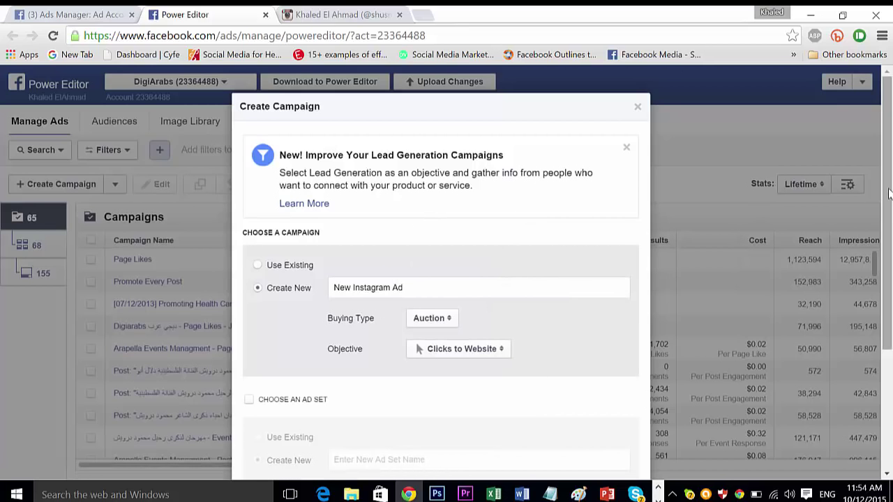
- Include a new ad set named "InstaAdSet" and a new ad named "InstaAd", and create the campaign
scroll(875, 317, down, 3)
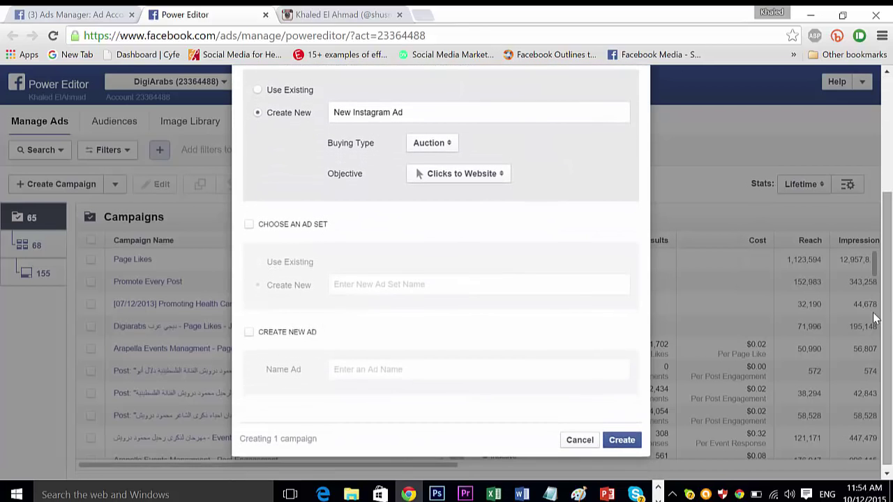
click(249, 225)
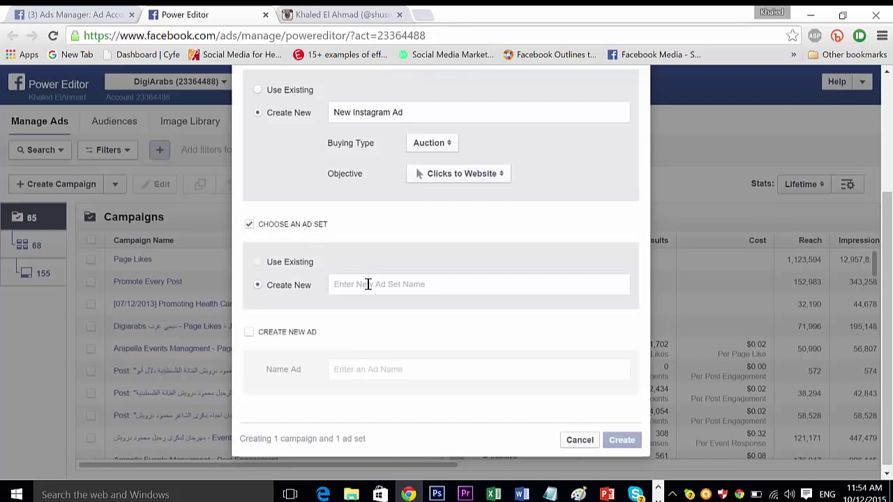
text(InstaAdSet)
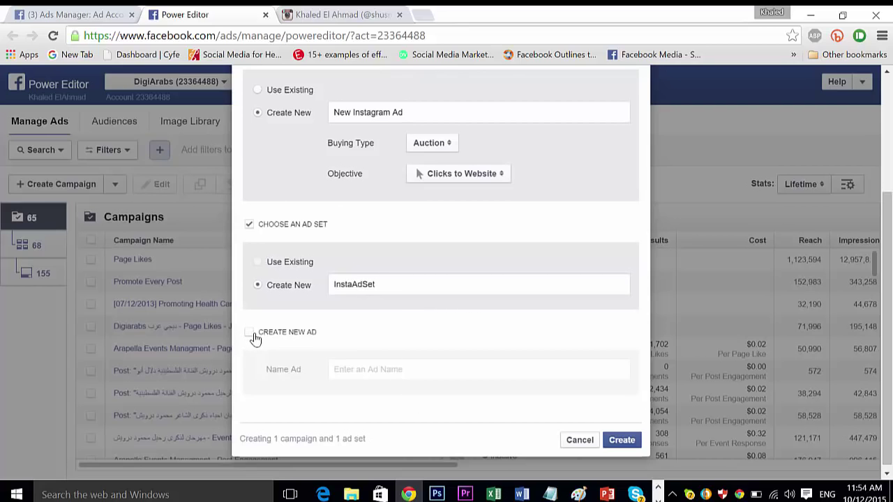
click(252, 337)
click(362, 373)
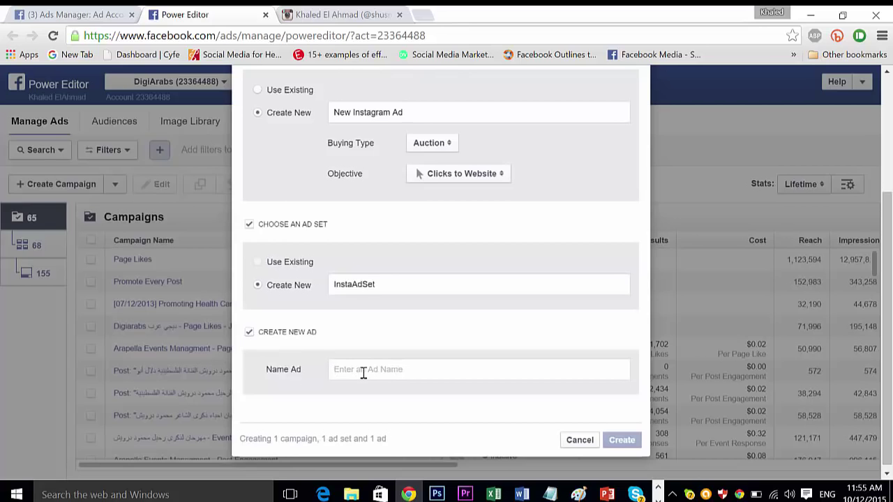
text(InstaAd)
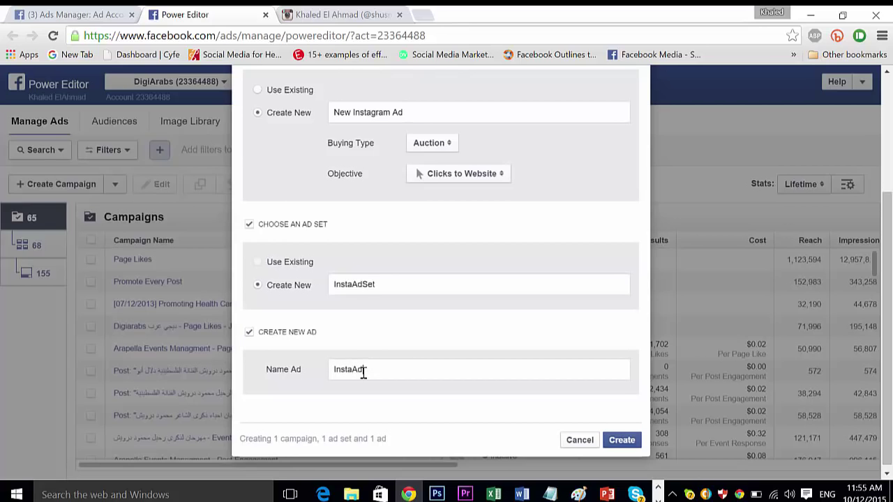
click(620, 441)
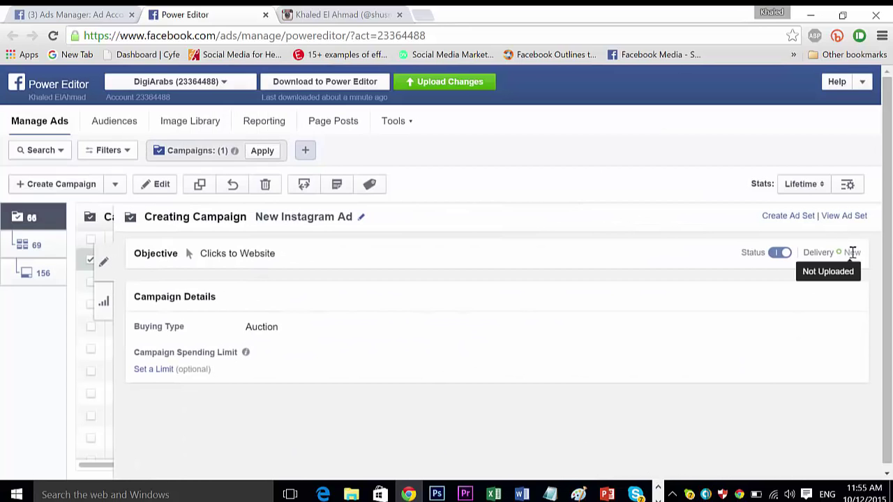
- Open the InstaAdSet ad set and change its budget type to Lifetime Budget
scroll(849, 249, down, 1)
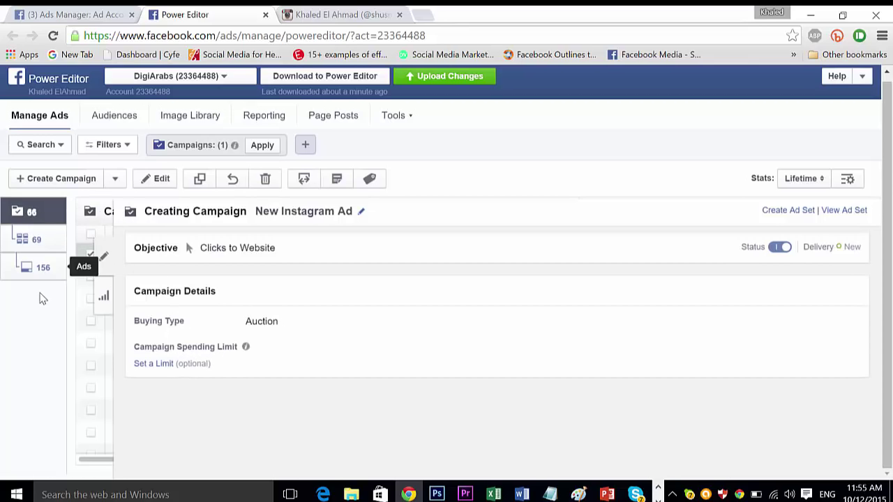
click(38, 241)
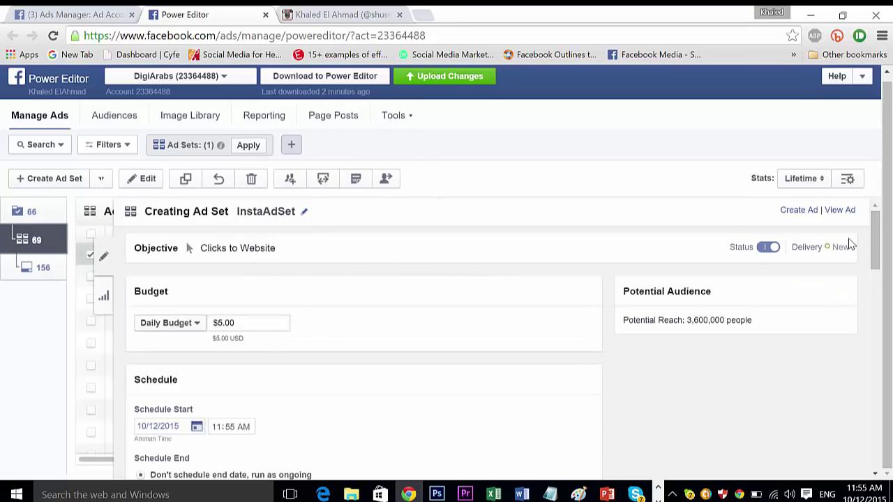
scroll(880, 242, down, 1)
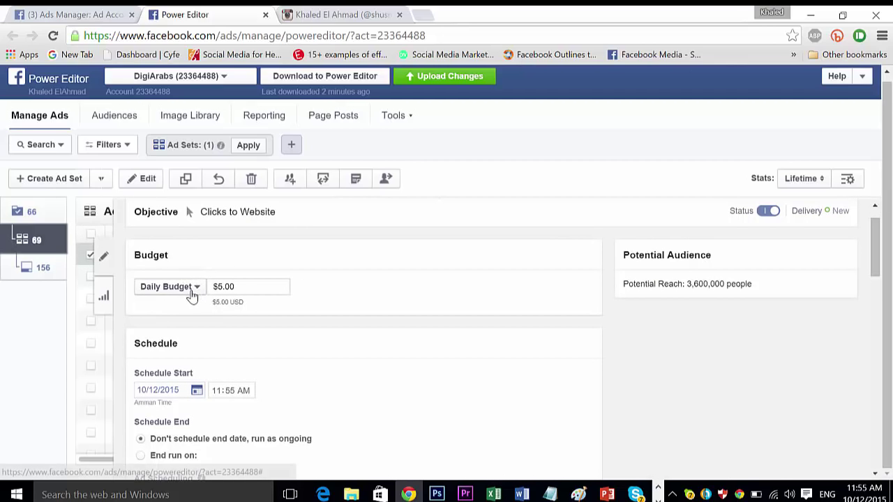
click(196, 292)
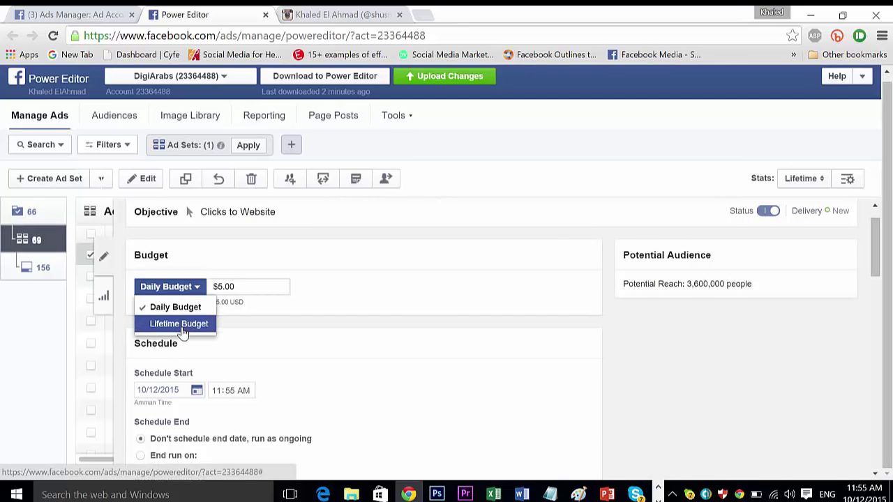
click(183, 325)
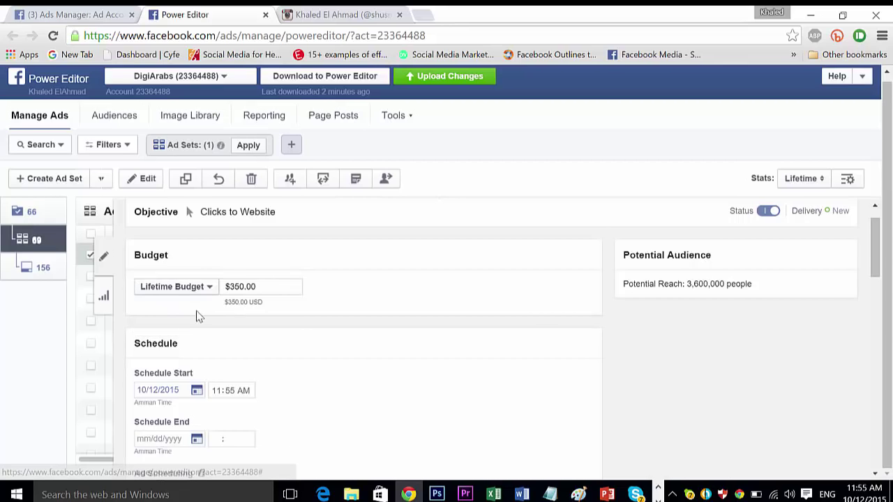
- Set the ad set's lifetime budget to $25.00
click(240, 286)
key(BackSpace)
key(Delete)
text(5)
- Set the ad set's schedule end date to 10/13/2015
drag(876, 247, 876, 266)
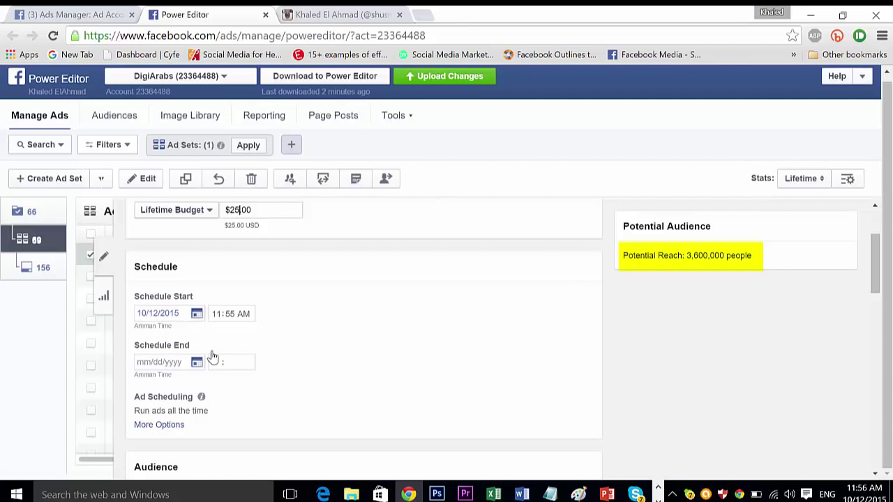
drag(877, 279, 877, 286)
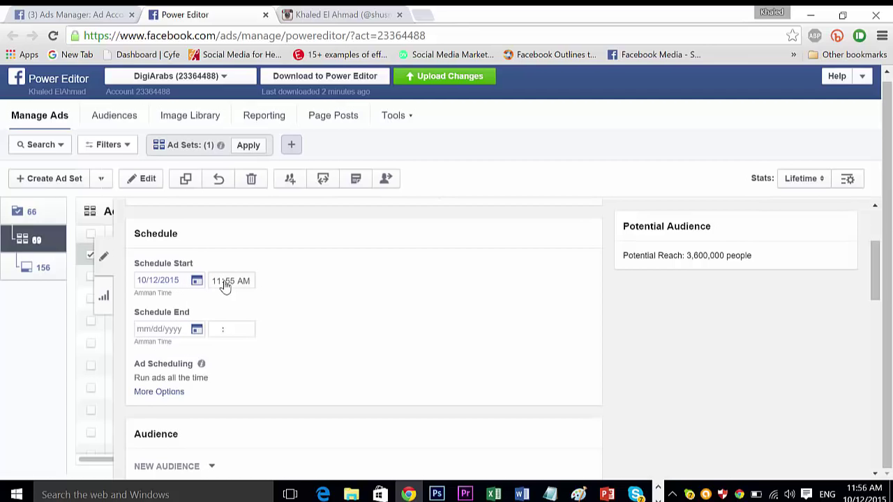
click(163, 332)
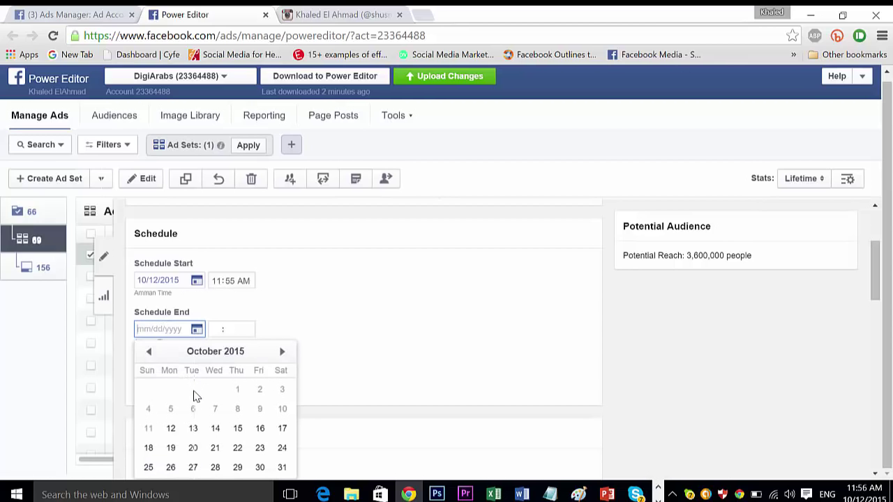
click(193, 429)
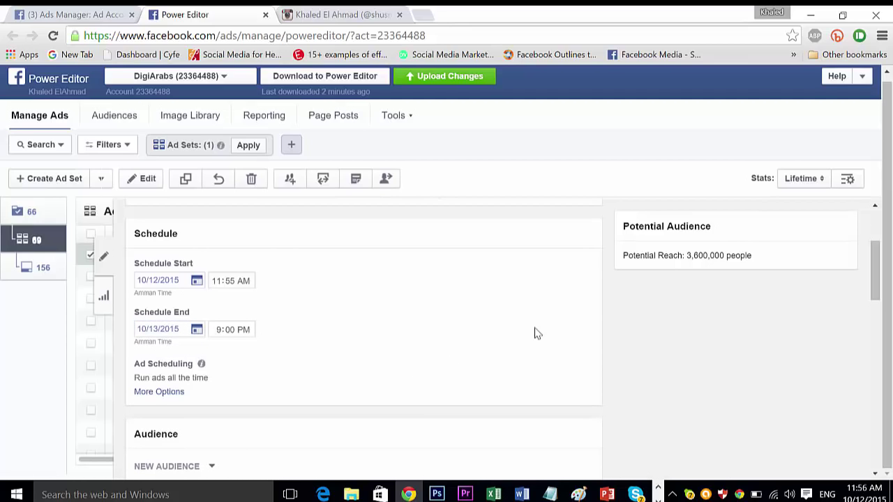
- Open the ad set's audience for editing and set the maximum age to 35
drag(874, 276, 876, 318)
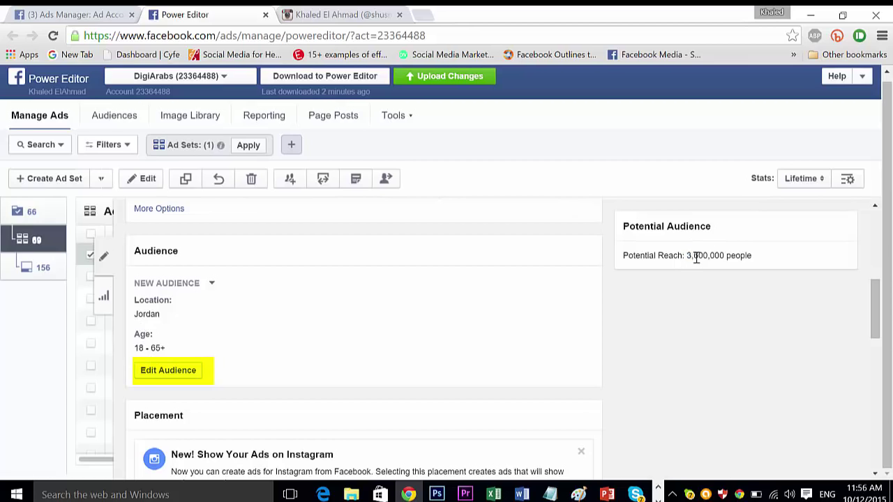
drag(687, 256, 722, 257)
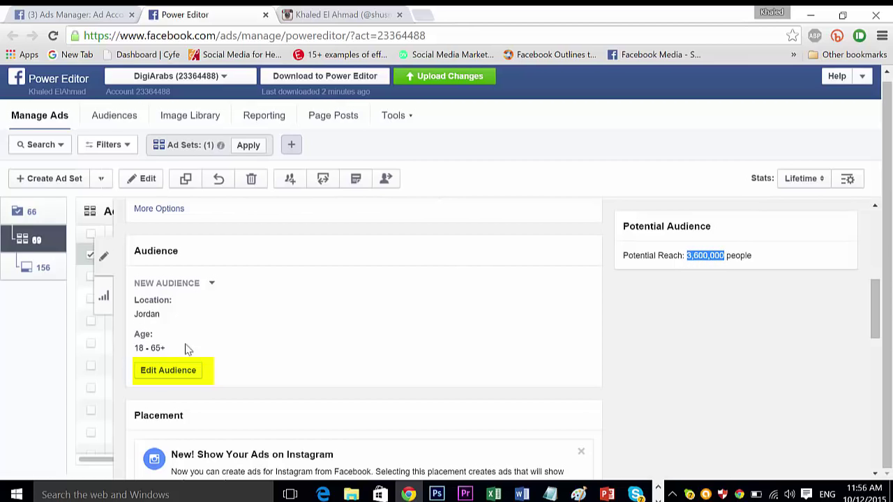
click(169, 377)
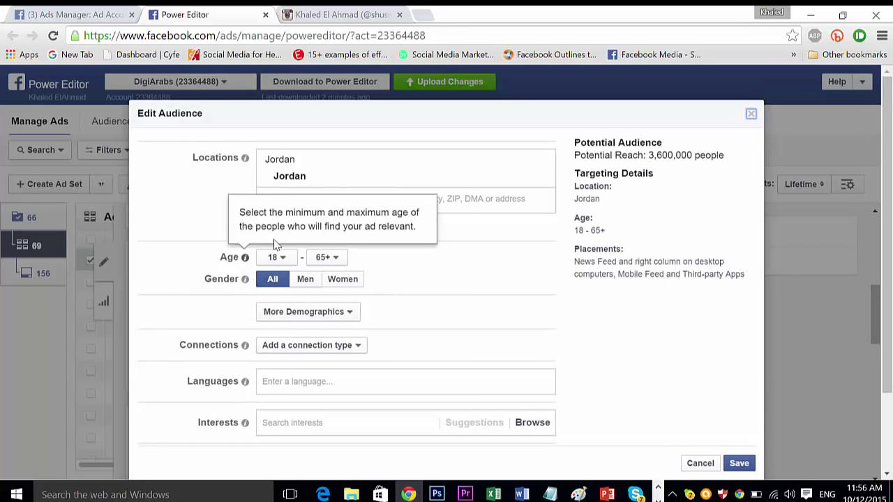
click(339, 259)
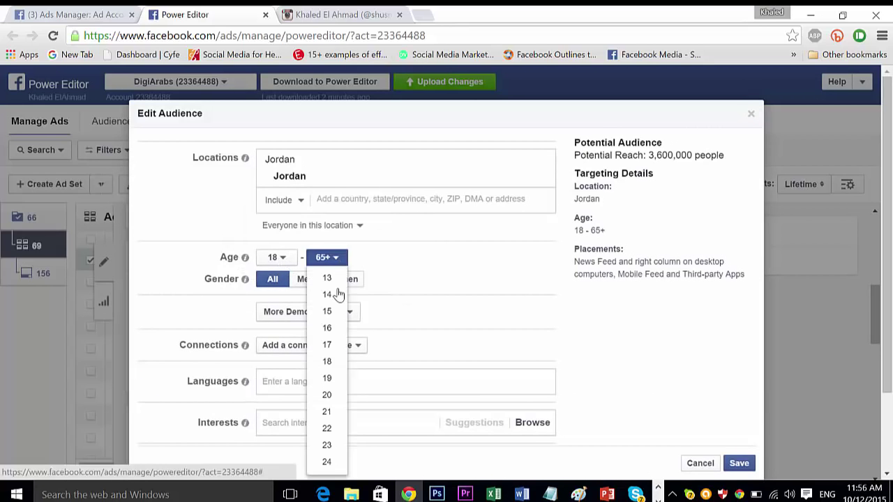
key(Down)
key(Down)
key(Down)
key(Down)
key(Down)
key(Down)
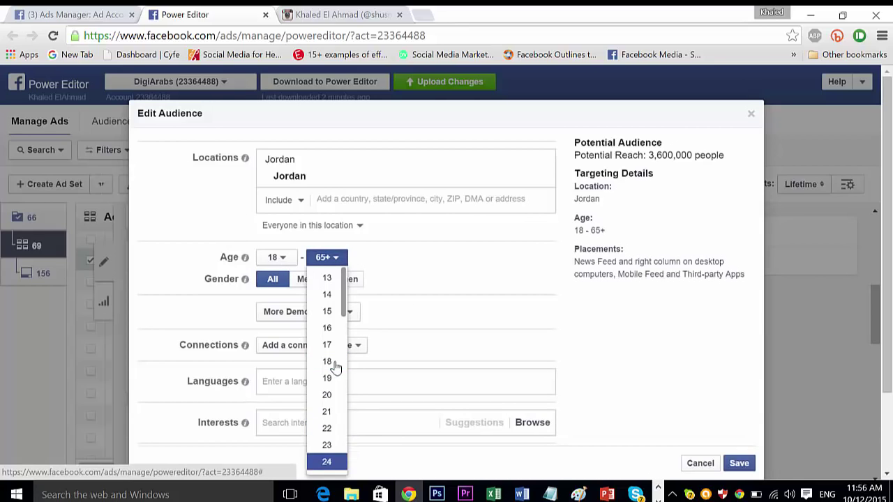
key(Down)
key(Up)
key(Up)
key(Up)
key(Down)
key(Down)
key(Down)
key(Down)
key(Down)
key(Down)
key(Down)
key(Down)
key(Down)
key(Down)
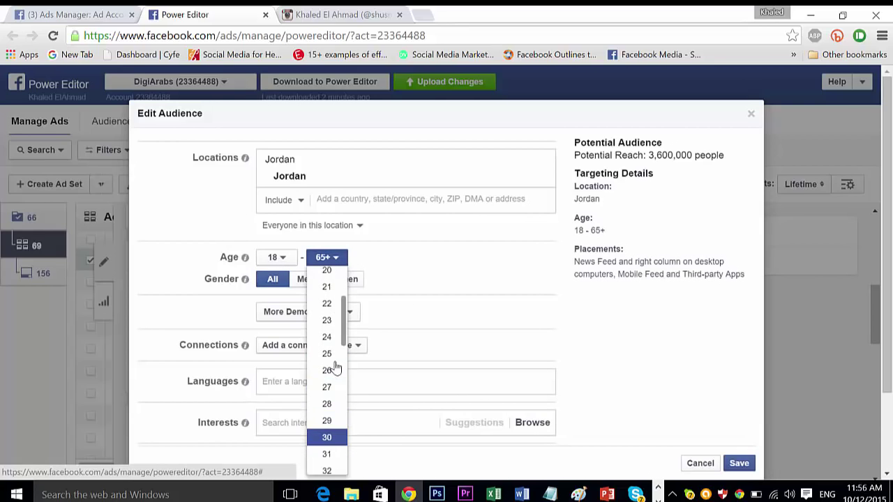
key(Up)
key(Up)
key(Up)
key(Up)
key(Down)
key(Down)
key(Down)
key(Down)
key(Down)
key(Down)
key(Down)
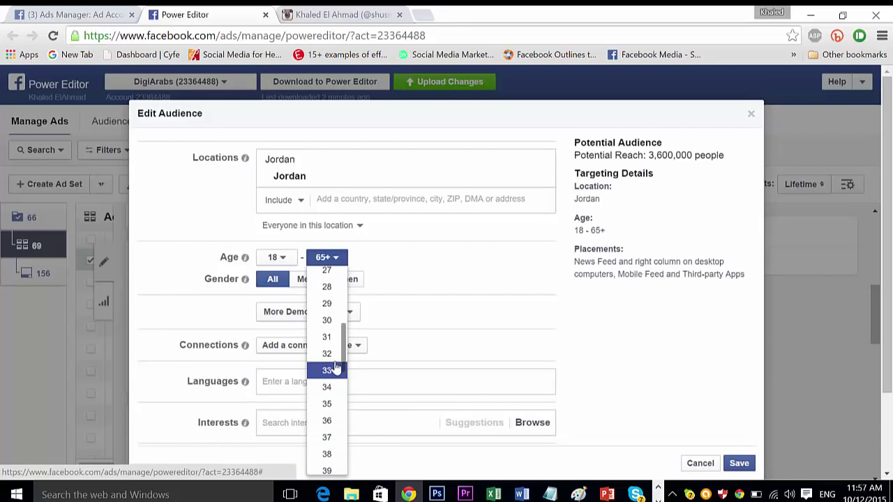
key(Return)
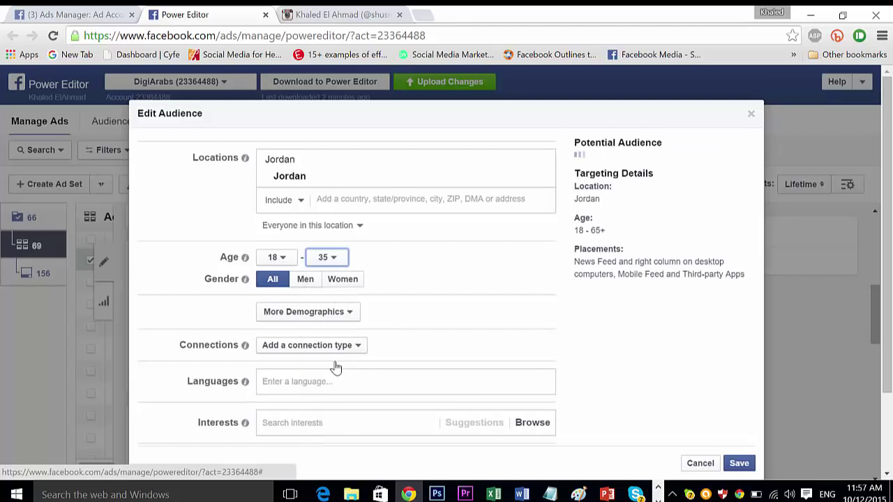
click(186, 315)
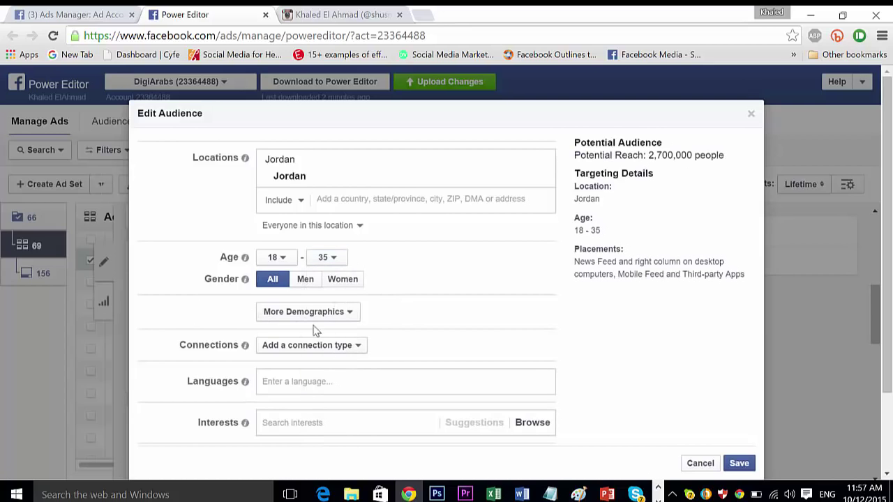
- Review the audience's location map and the available connection types without adding any
click(340, 200)
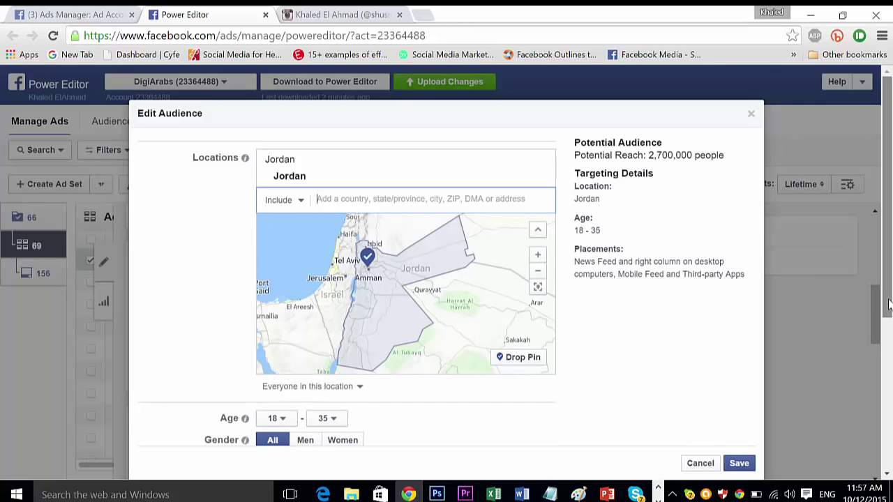
scroll(886, 341, down, 2)
scroll(886, 341, down, 2)
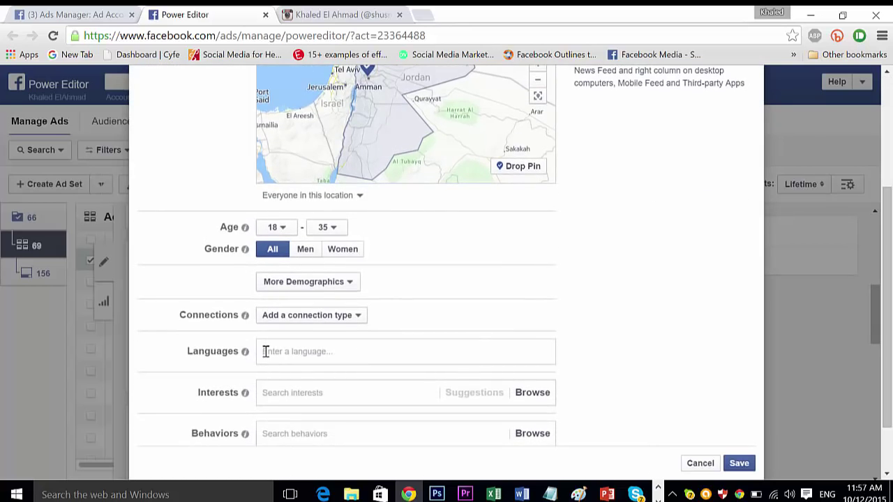
click(360, 316)
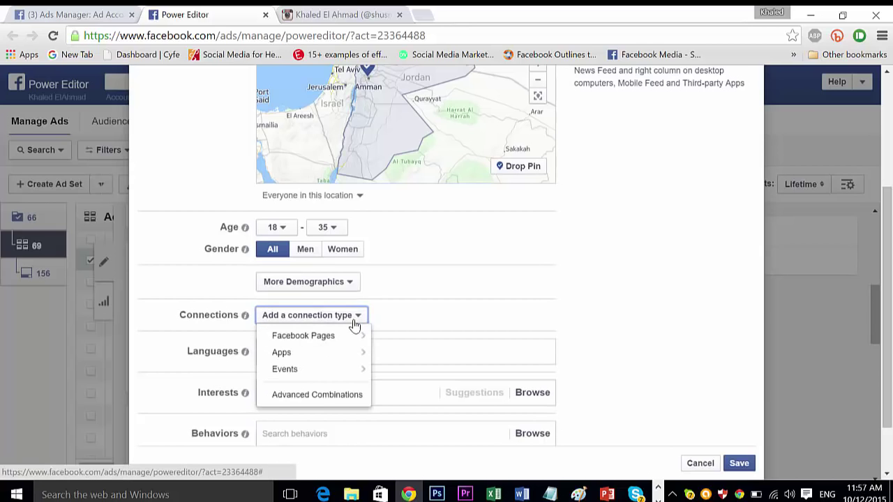
click(166, 398)
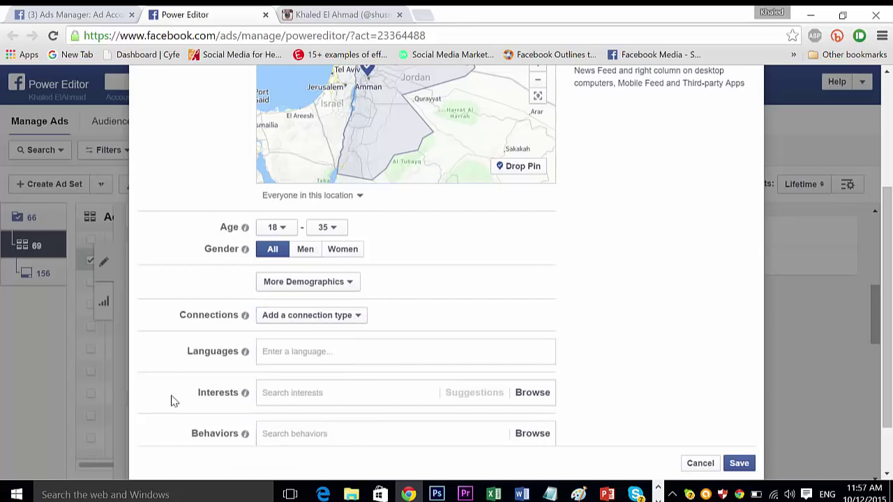
- Add Marketing, Brand and Graphic design to the audience's interests
click(299, 395)
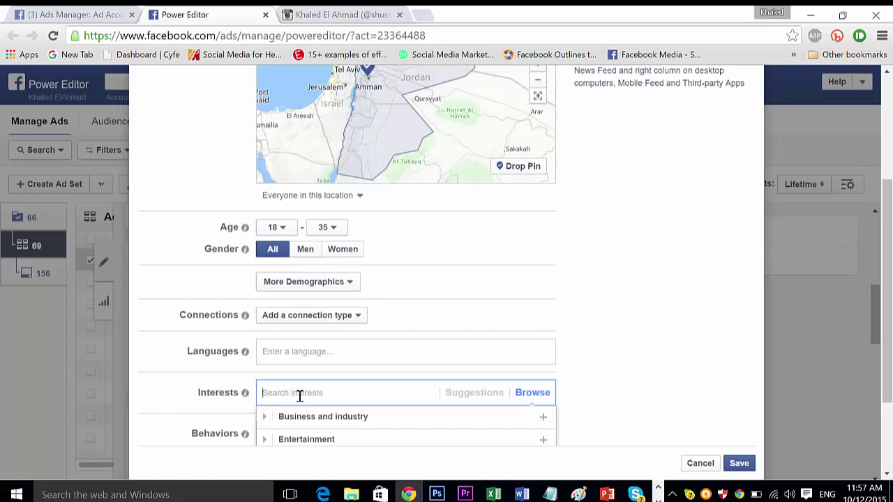
text(Marketing)
drag(881, 276, 880, 348)
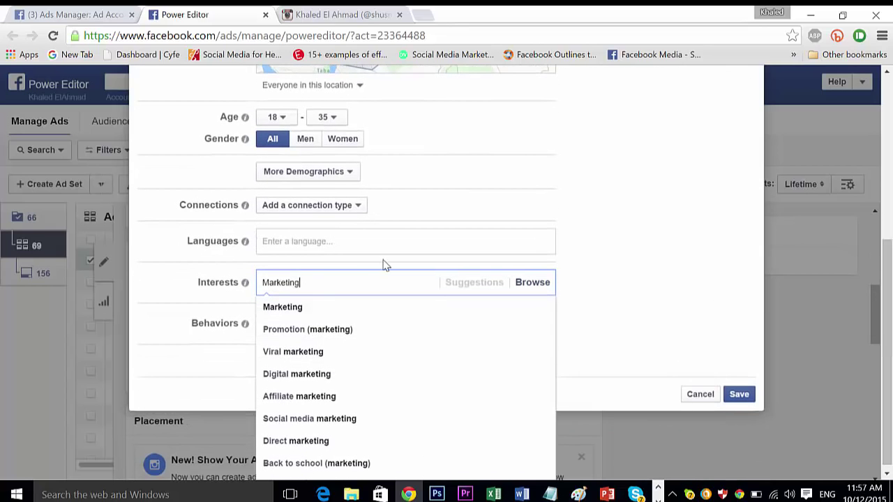
click(290, 315)
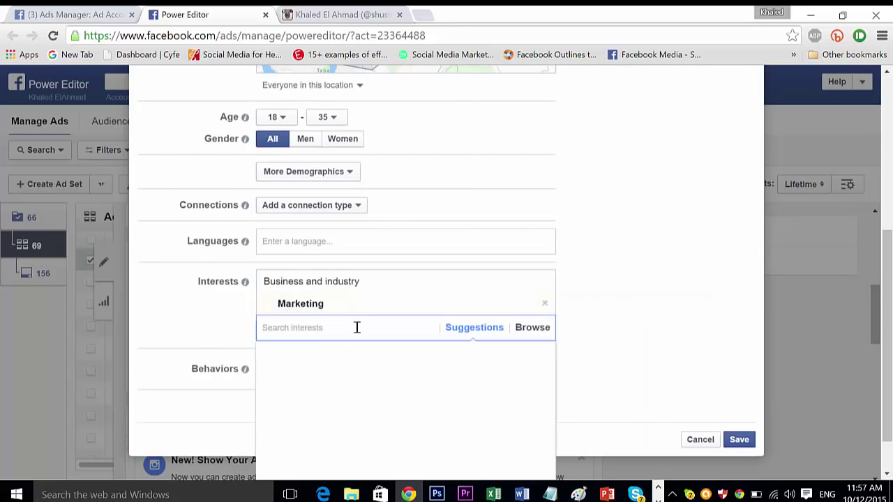
text(Branding)
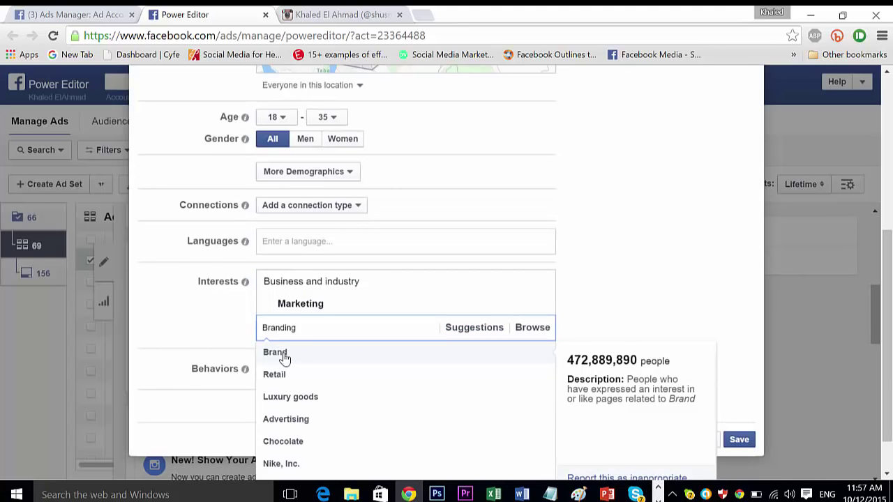
click(283, 358)
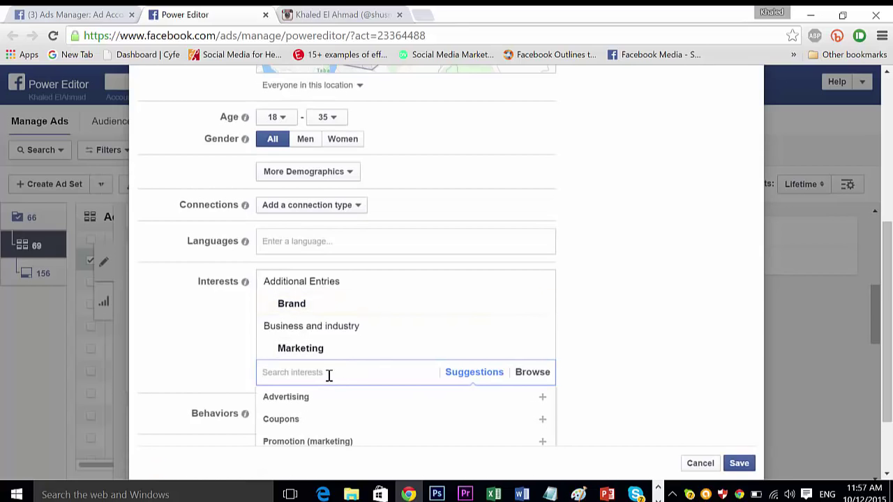
text(Design)
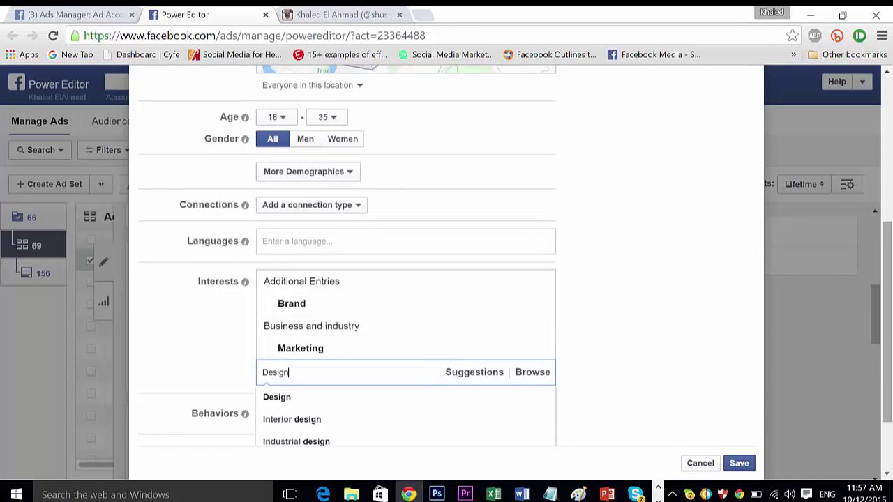
scroll(488, 334, down, 2)
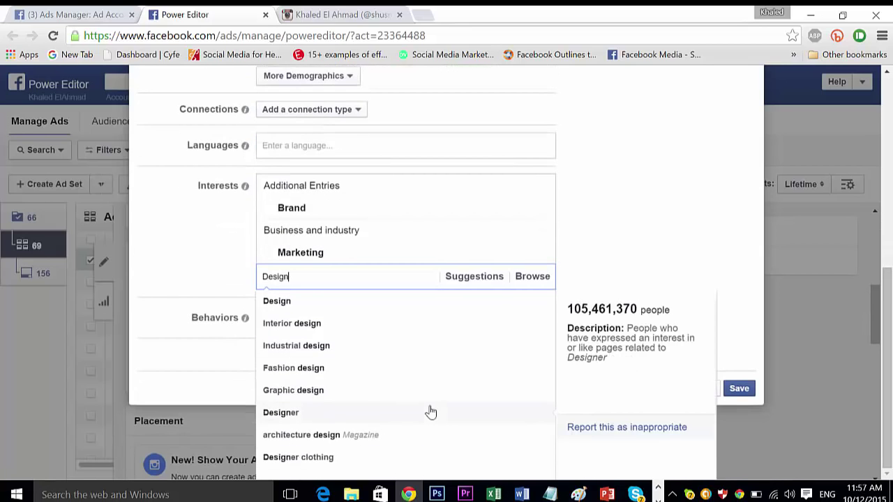
click(303, 391)
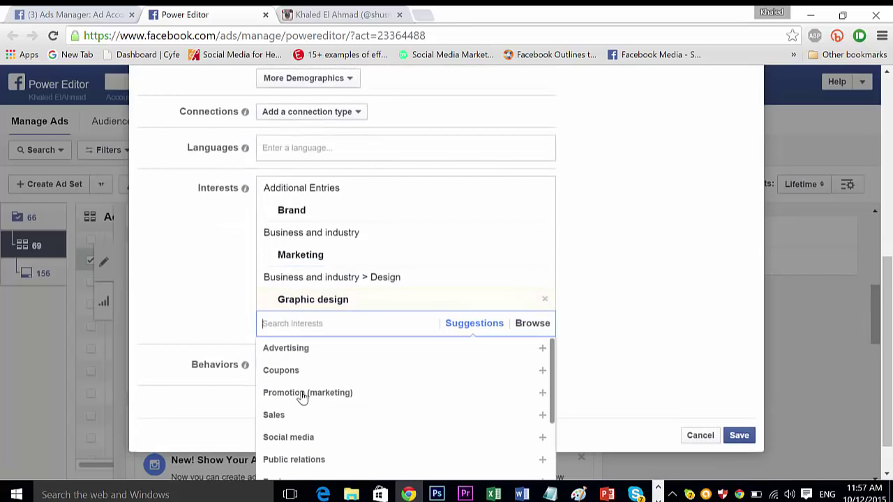
click(198, 320)
- Browse the audience's behavior categories and look into Digital activities without choosing one
click(319, 364)
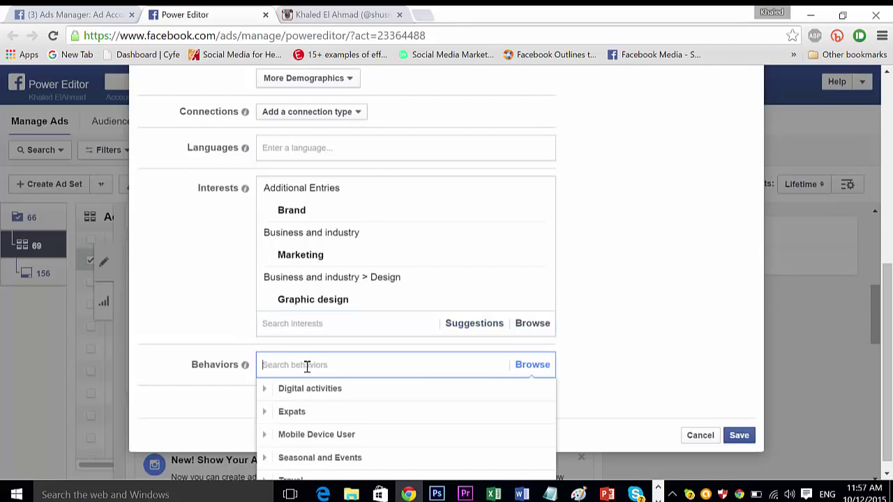
click(315, 391)
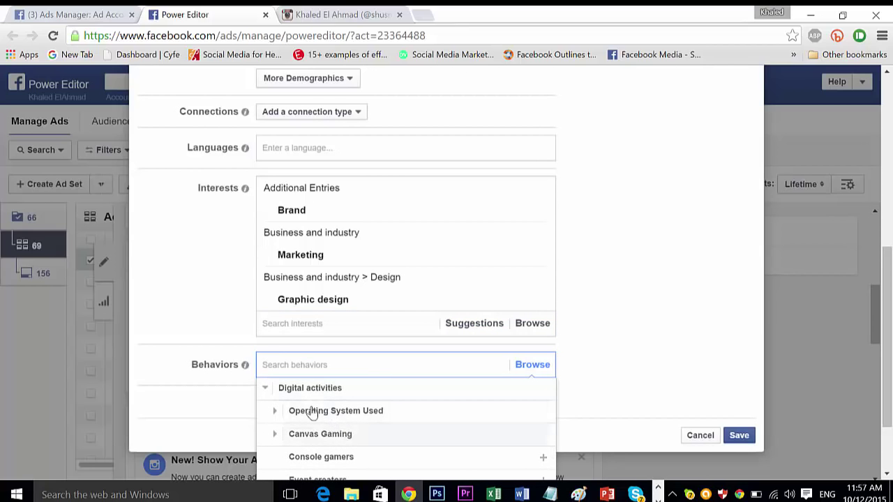
click(200, 304)
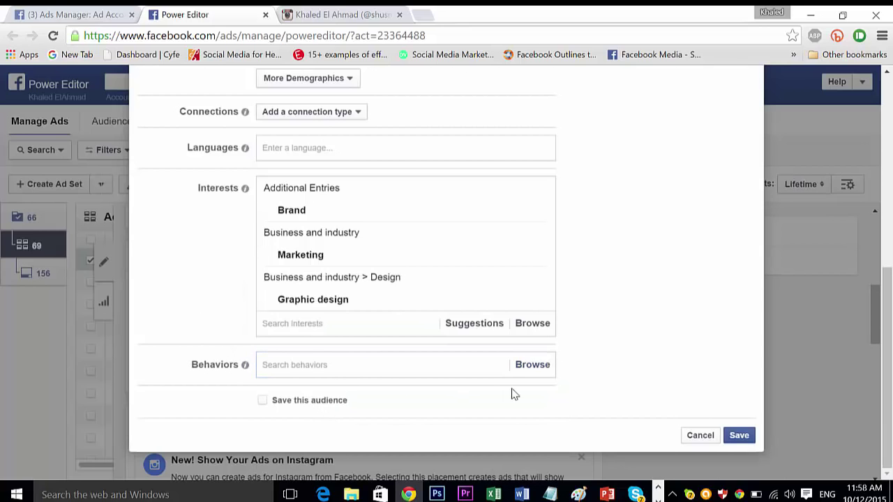
- Save the edited audience and check its potential reach
mouse_move(488, 244)
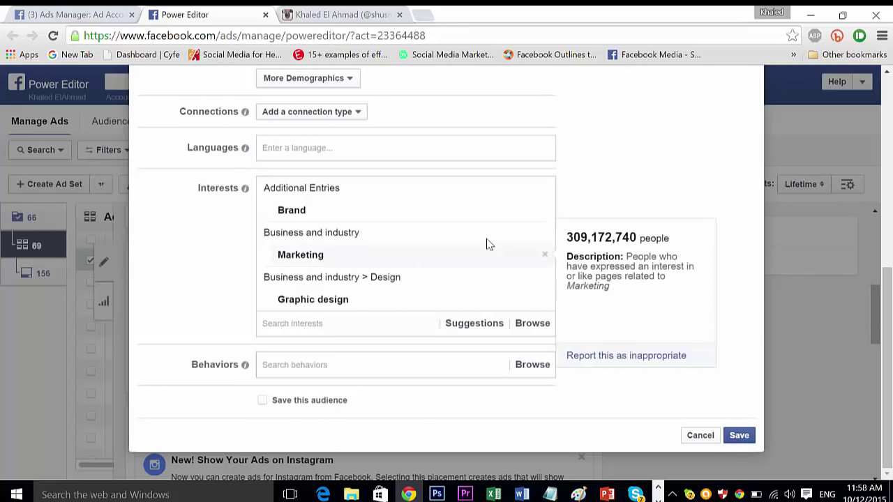
drag(884, 313, 884, 368)
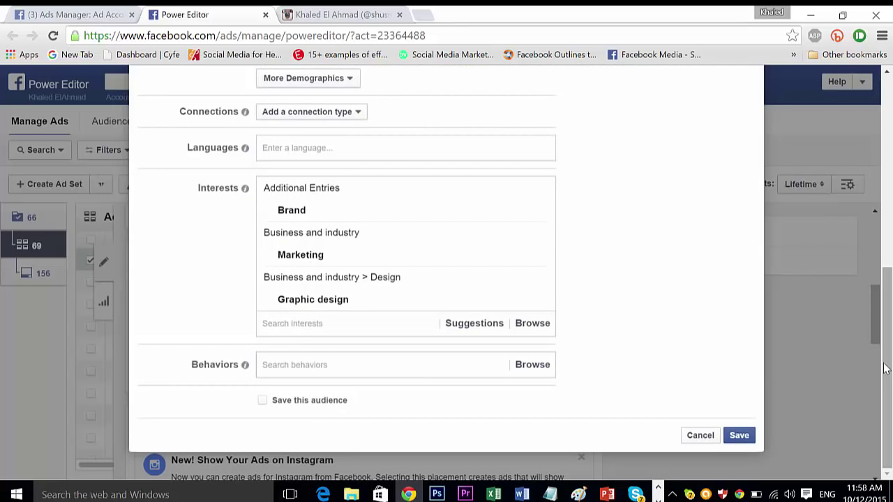
click(742, 439)
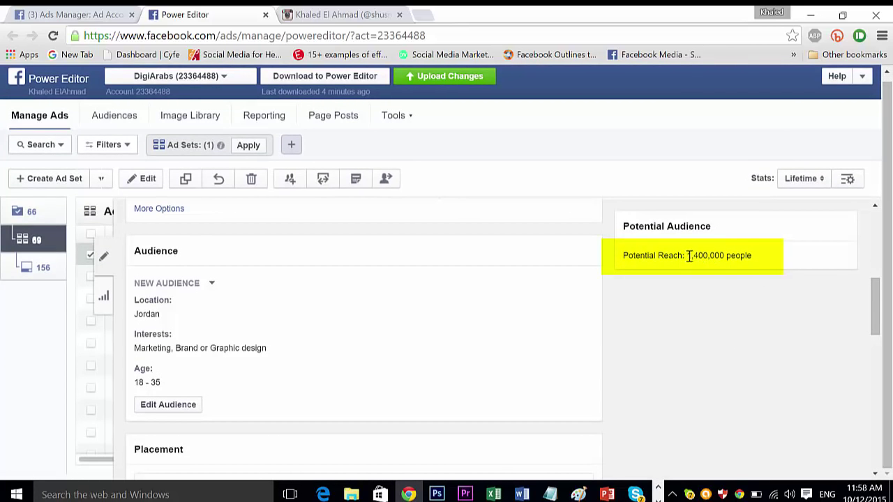
drag(688, 256, 711, 256)
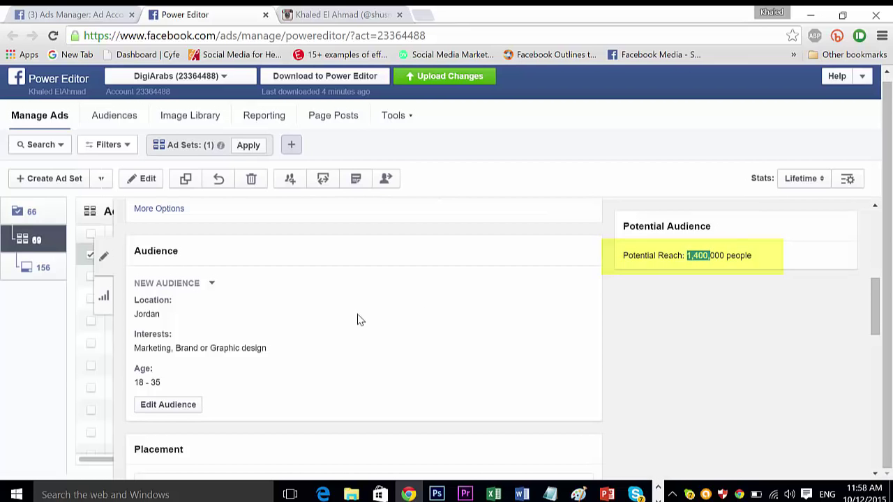
- Restrict the ad set's placement to Instagram by enabling it and removing Desktop Right Column, Desktop News Feed, Audience Network and Mobile News Feed
drag(876, 328, 877, 391)
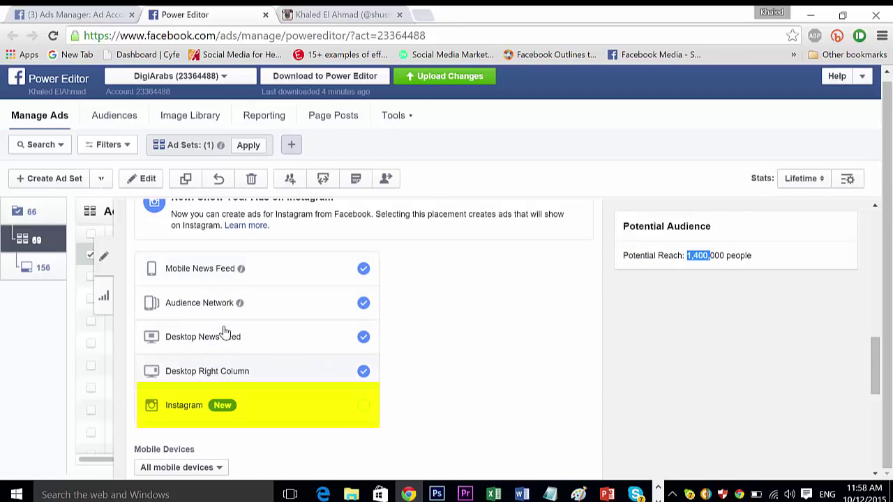
click(363, 407)
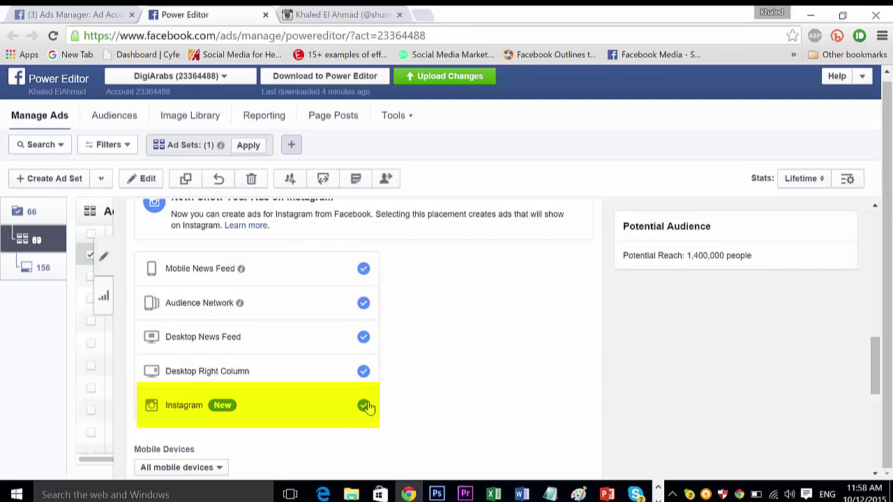
click(364, 369)
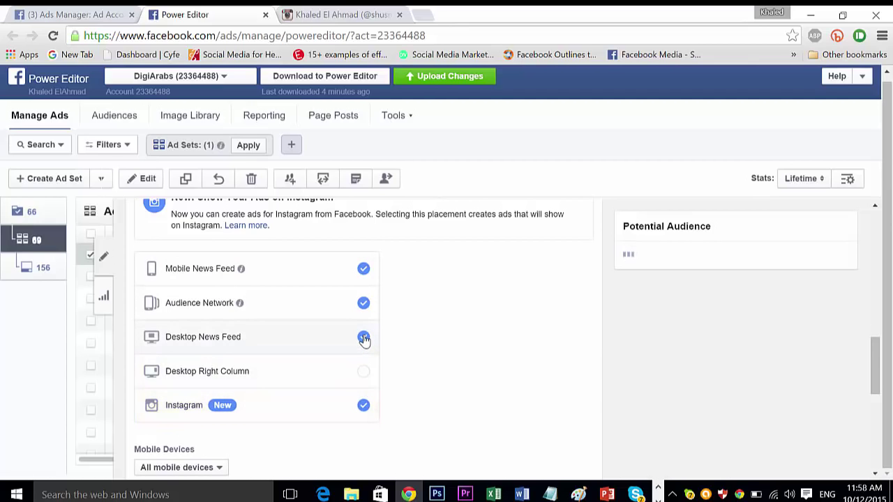
click(363, 329)
click(363, 303)
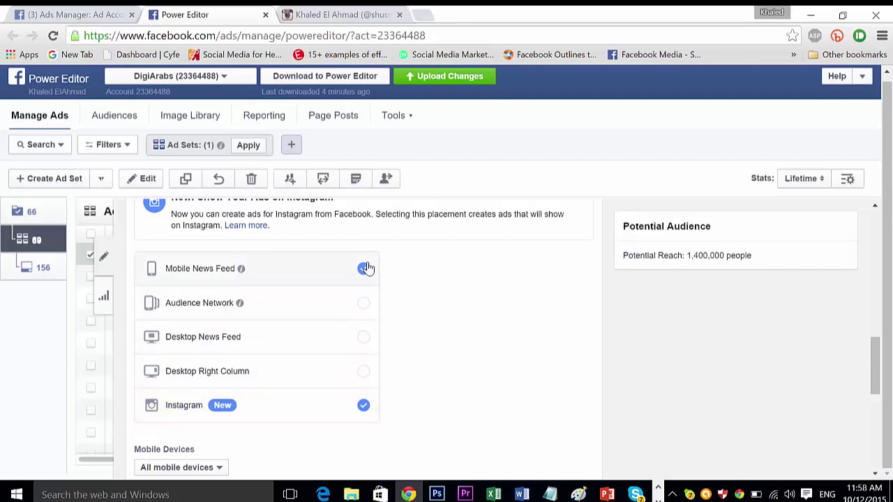
click(364, 269)
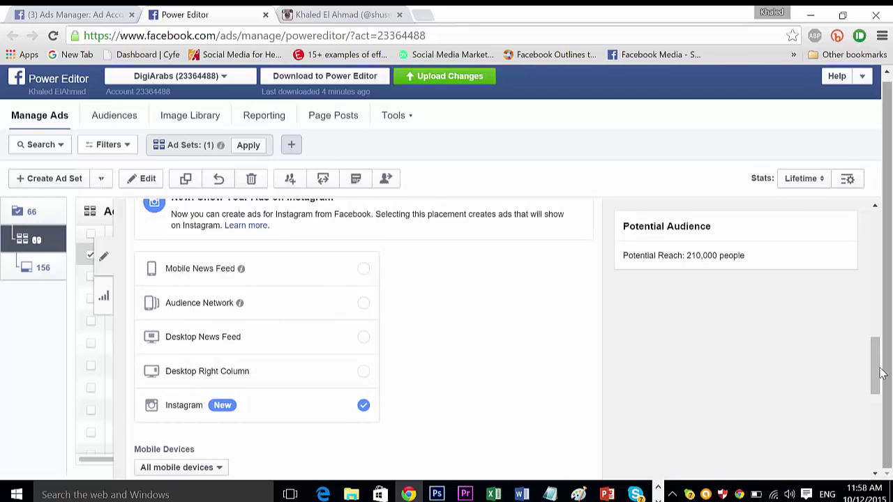
- Set the ad set's Optimize For option to Link Clicks to Website / Pay per Link Click
drag(876, 390, 875, 448)
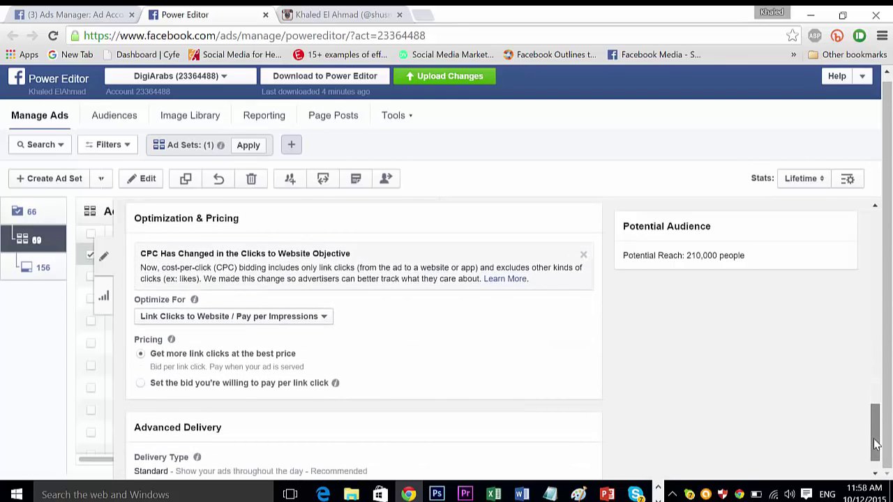
click(312, 321)
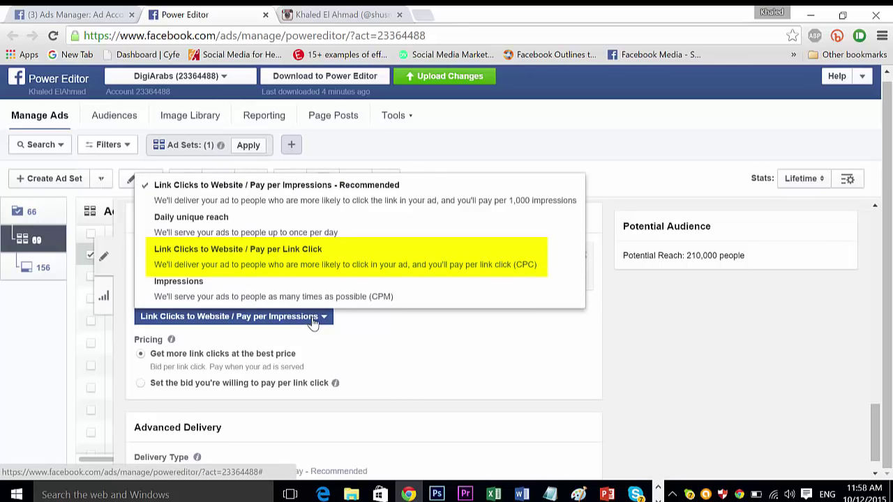
click(312, 259)
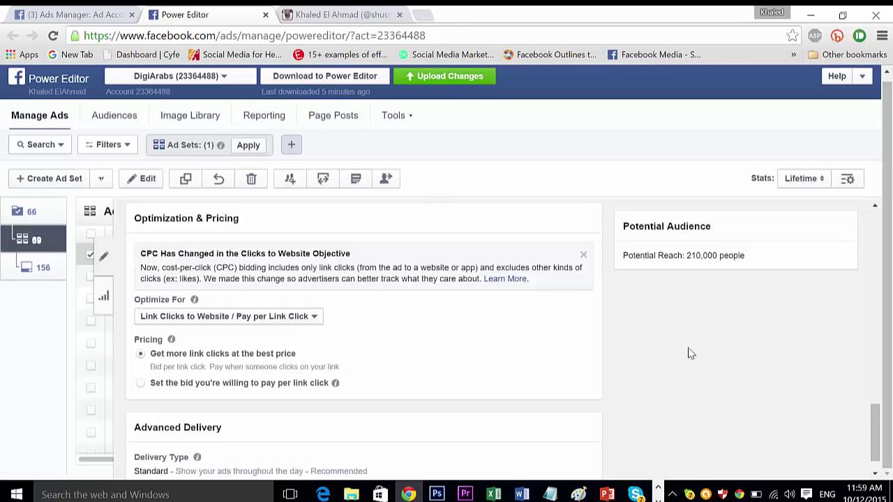
- In the InstaAd ad, choose the advertiser's personal Facebook Page and use the Instagram account connected to that Page
drag(874, 427, 863, 205)
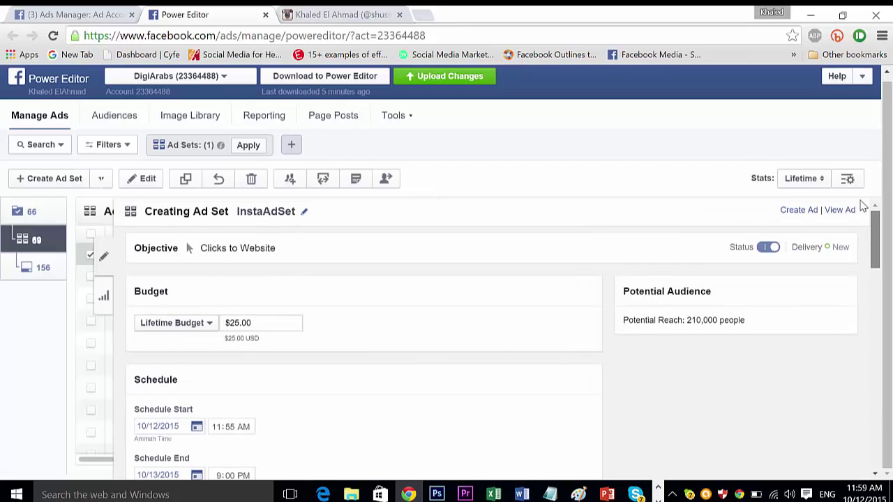
click(31, 272)
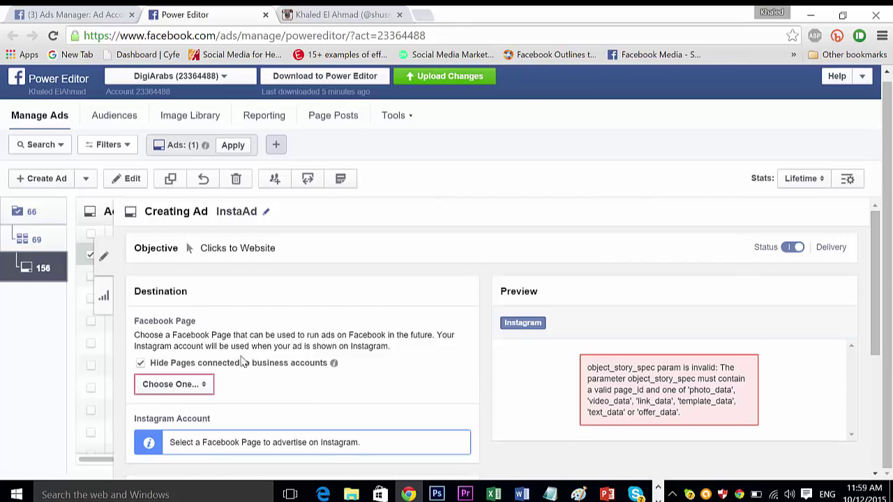
click(197, 389)
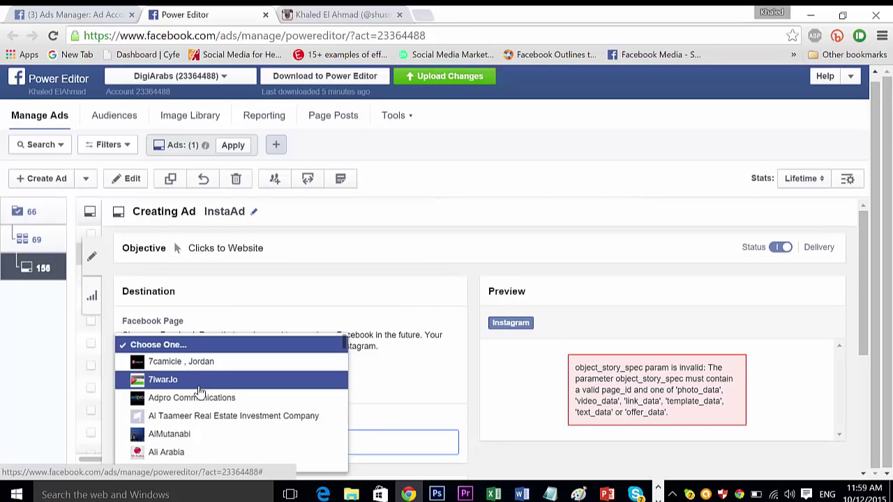
scroll(200, 392, down, 5)
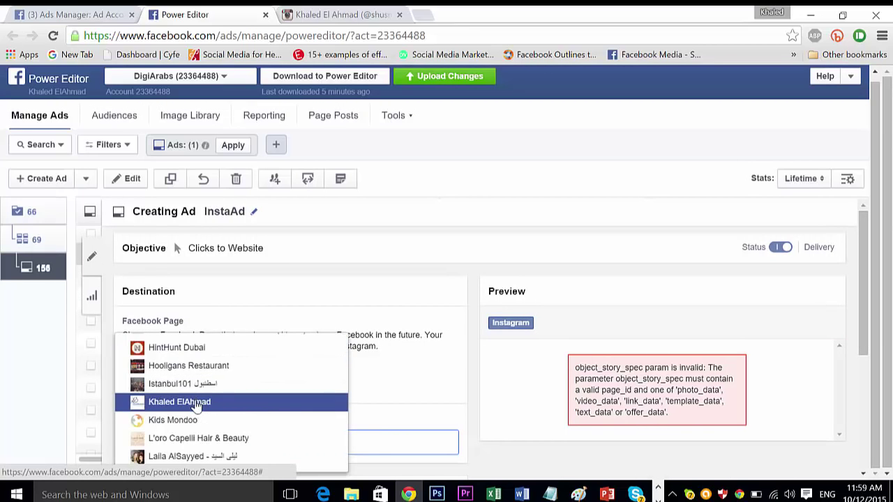
click(195, 403)
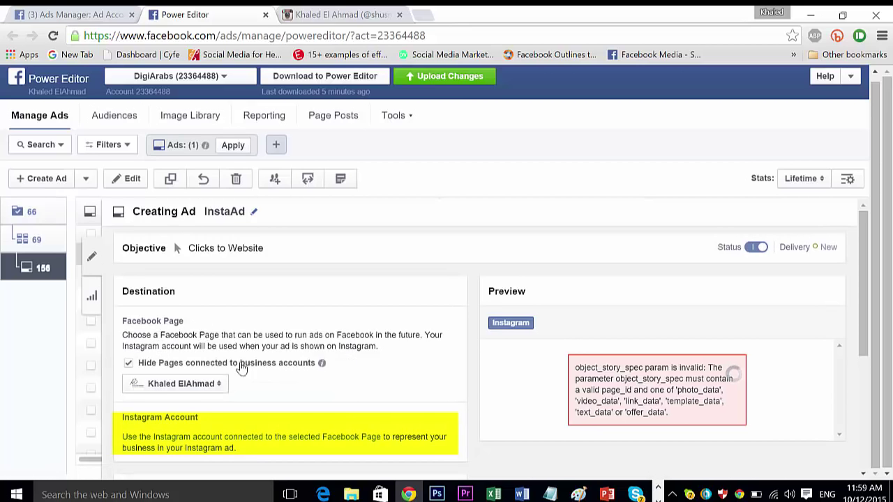
drag(865, 322, 862, 381)
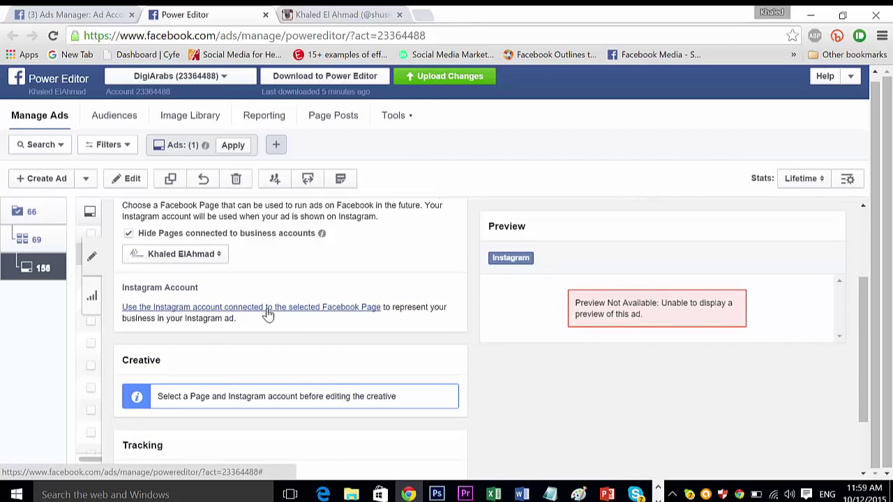
click(267, 310)
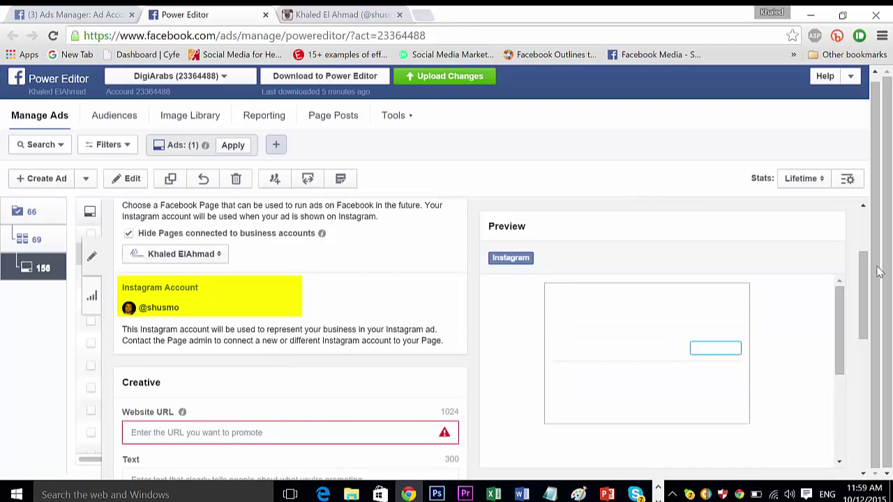
click(281, 433)
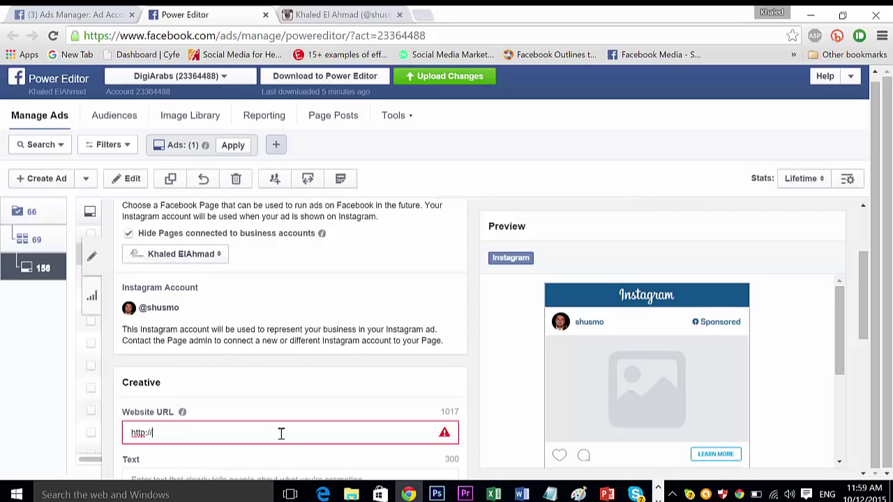
text(http://www.Kh)
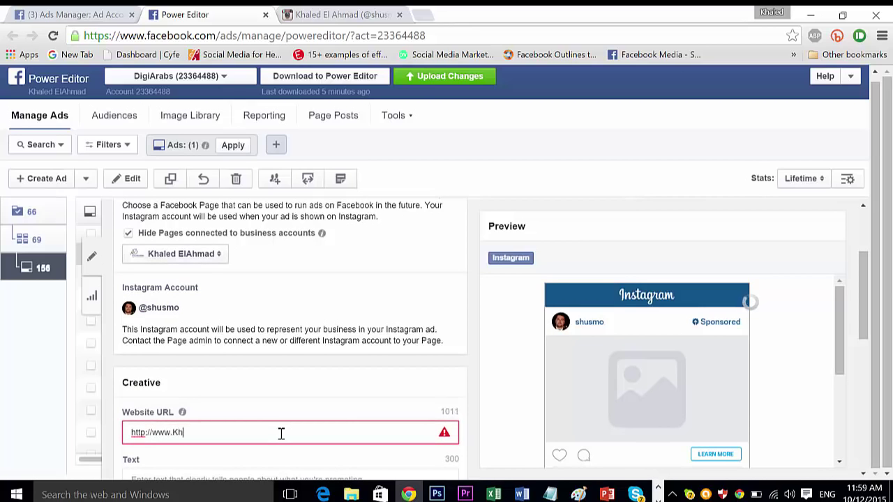
text(aledElAhmad.)
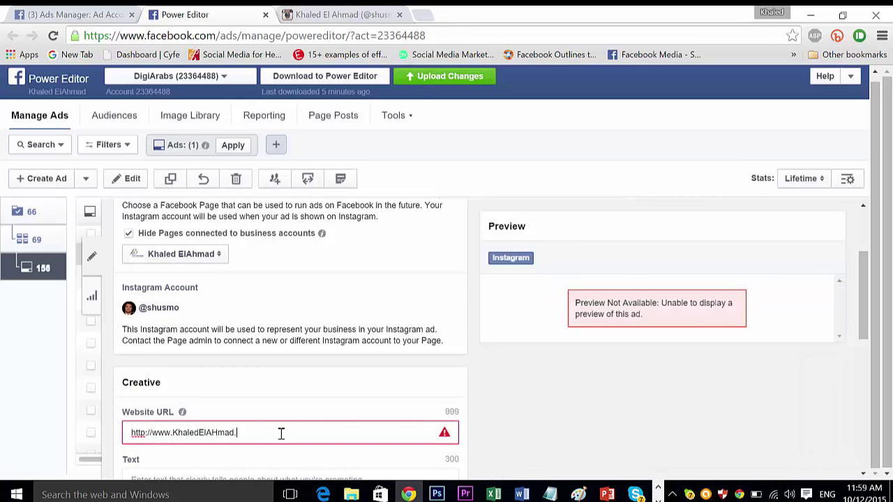
text(com)
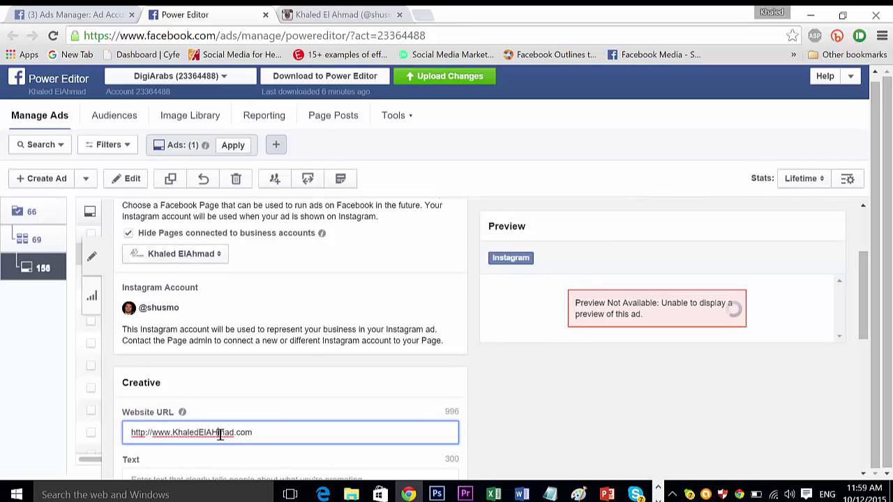
click(218, 432)
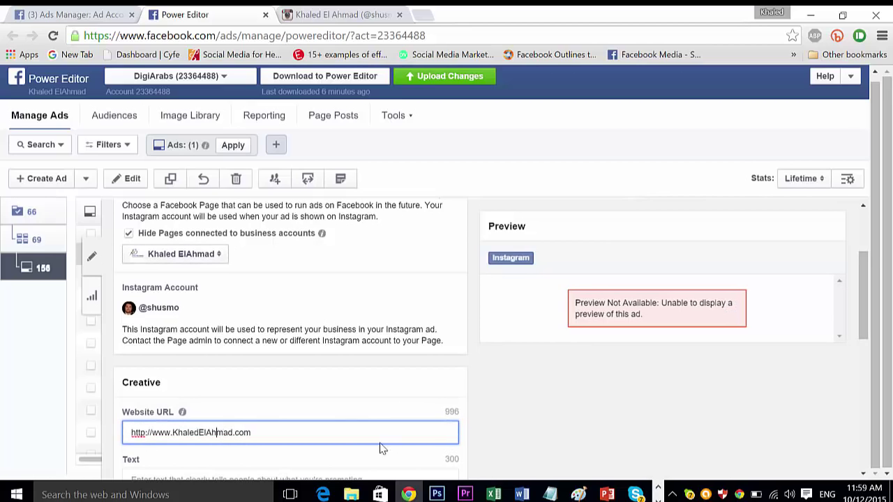
- Begin the ad's text with "لتعلم كل ما هو جديد في مجال الإعلام الاجتماعي من الترويج الذاتي لإدارة السمعة على منصات الإعلام الاجتماعي"
drag(864, 288, 864, 343)
click(374, 337)
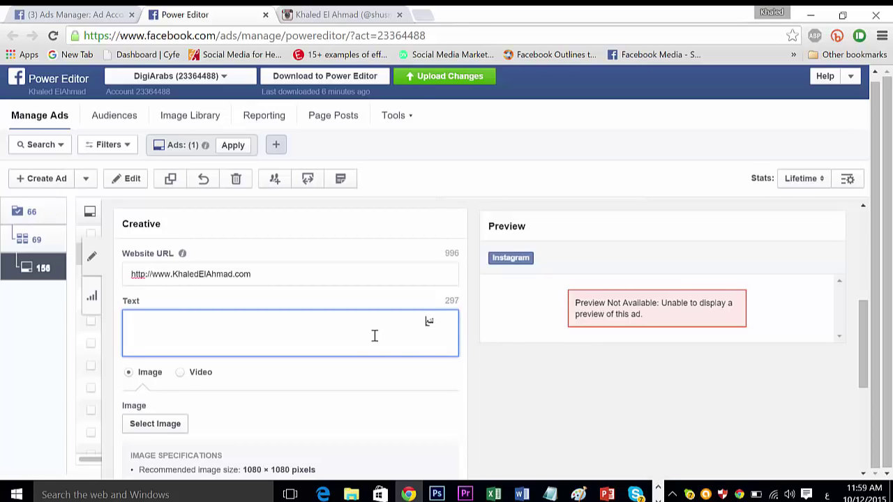
text(كل ما هو ج)
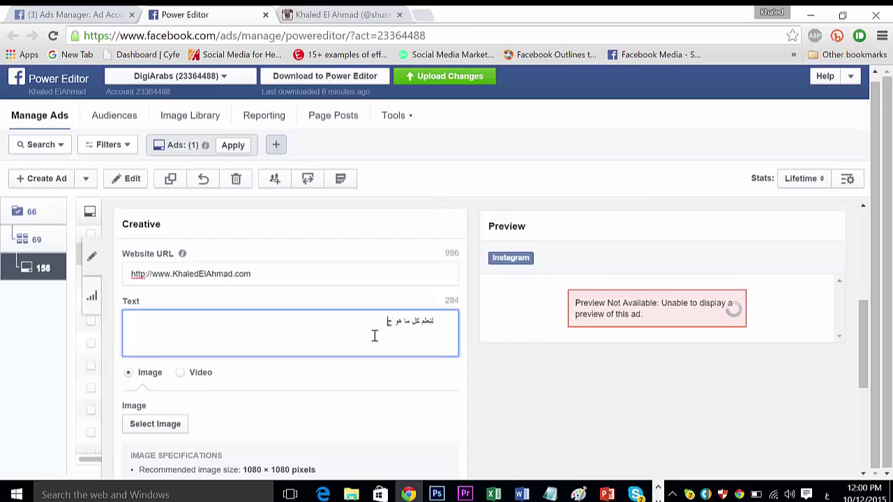
text(ديد في مجال الإعلام الاجتماع)
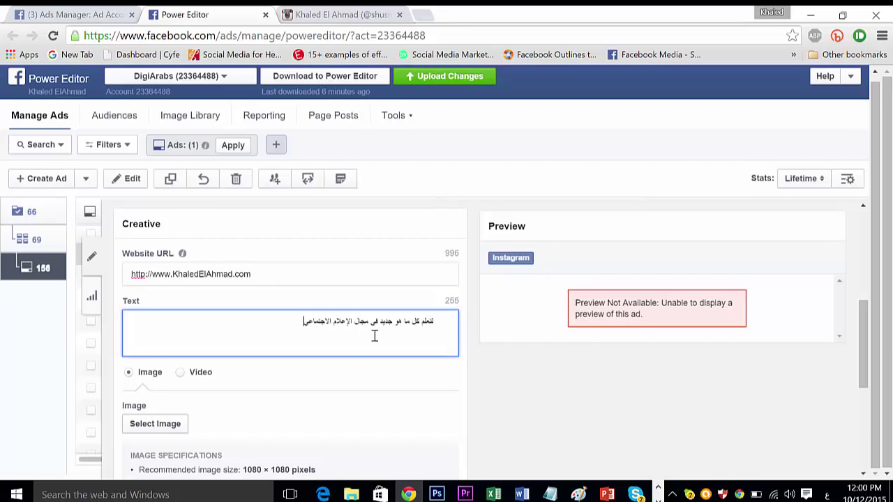
text(ي)
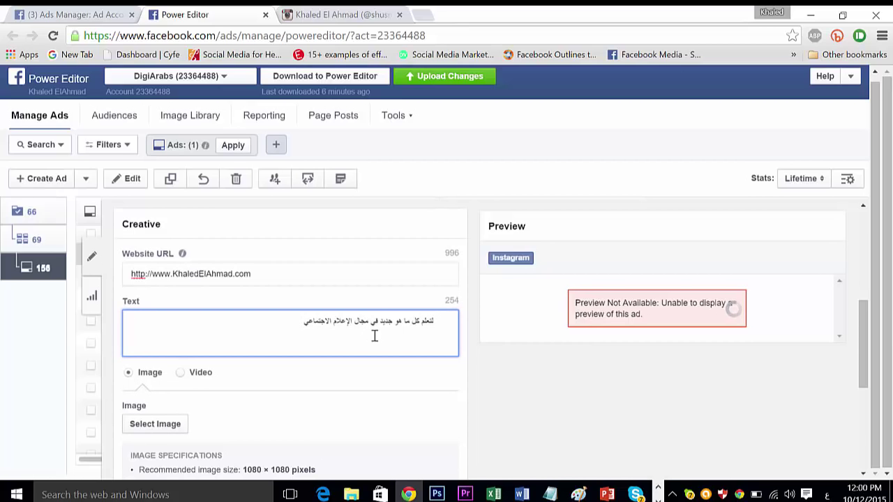
text( مجال الإعلام الاجتماعى من الت)
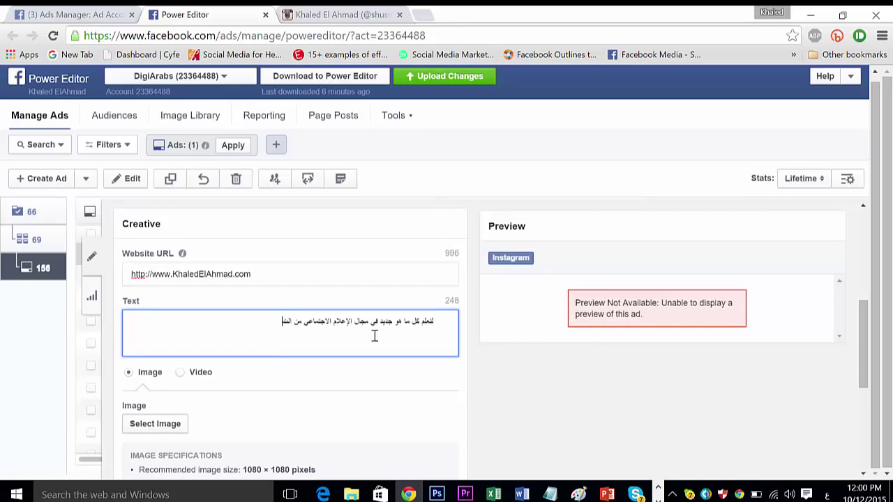
text(رويج)
text( الذاتى )
text(لأ)
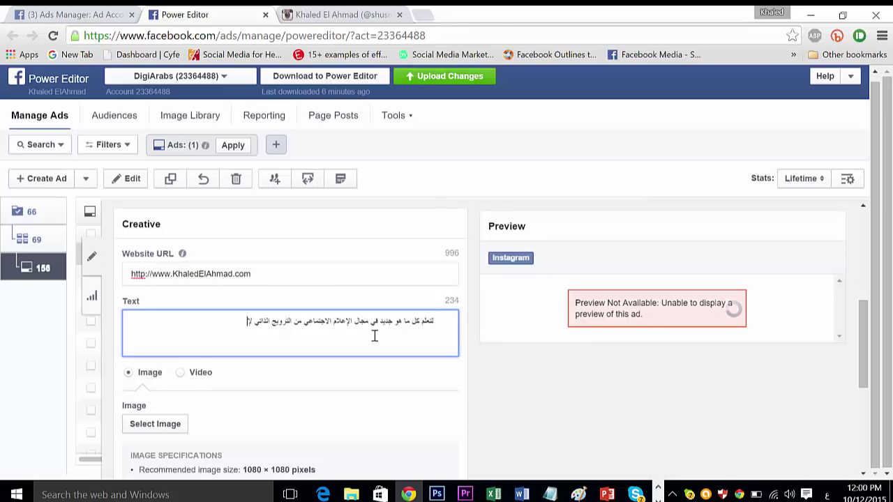
text(دارة السمعة على)
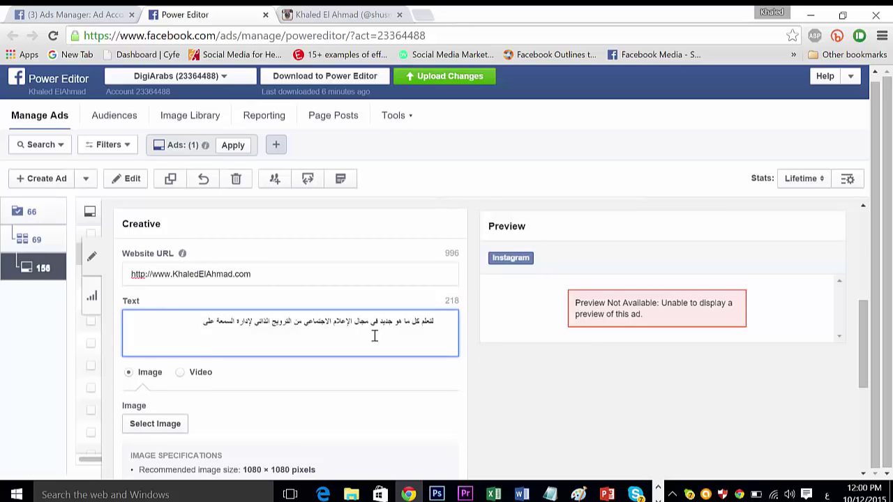
text( منصة)
key(BackSpace)
text(ات )
text(الإع)
text(م الاج)
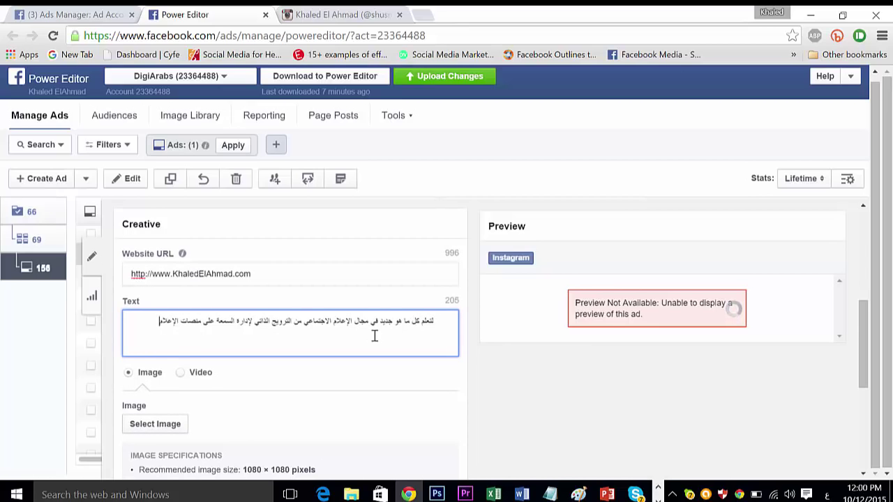
text(تماعى للت)
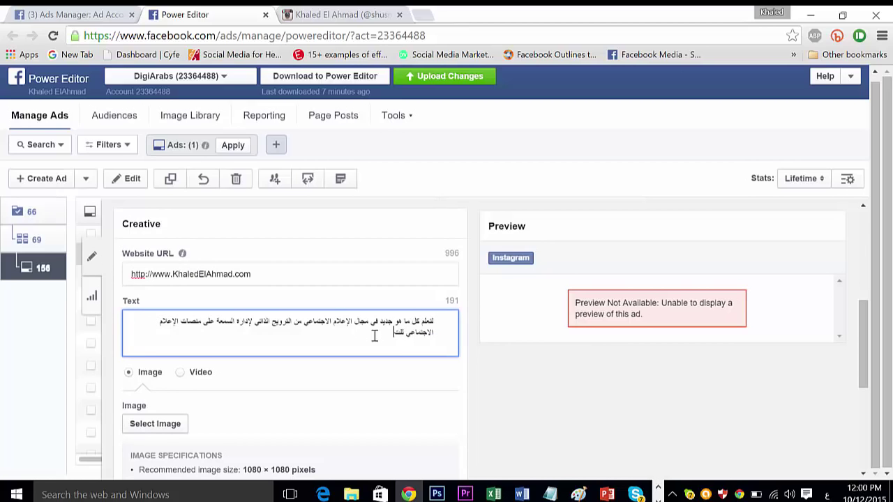
key(BackSpace)
key(BackSpace)
key(BackSpace)
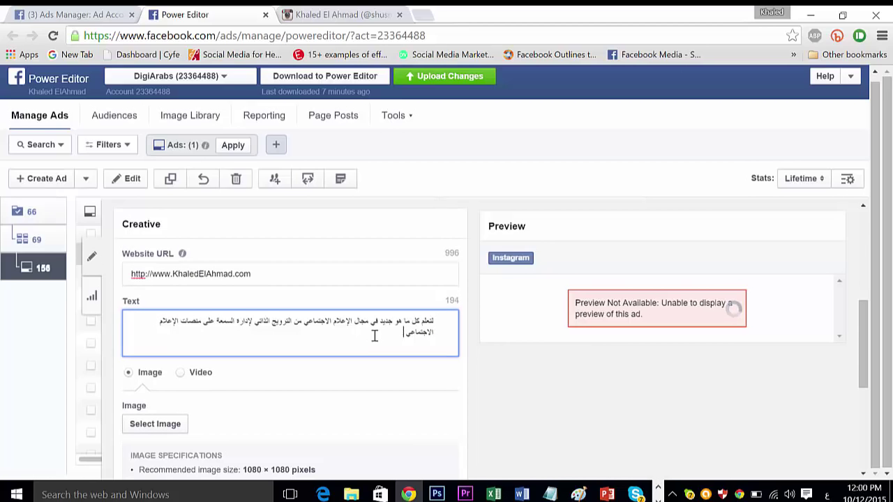
- Complete the ad's text with "والترويج من خلال المحتوى والمؤثرين سجل في الدورة القادمة"
text(و)
text(التس)
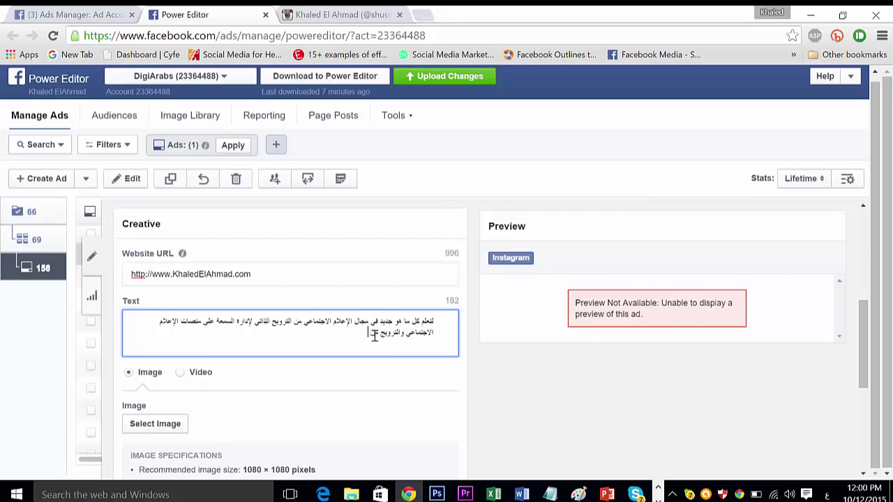
text(ويج من خلال المحت)
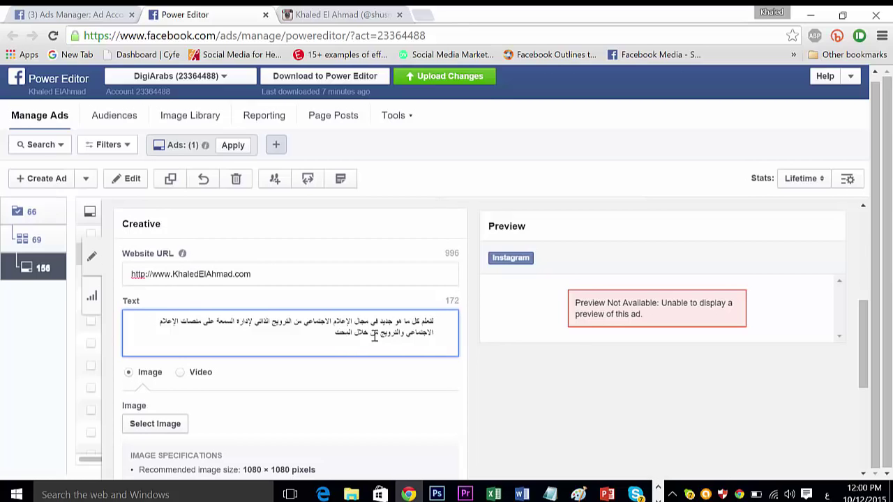
text(وى والمو)
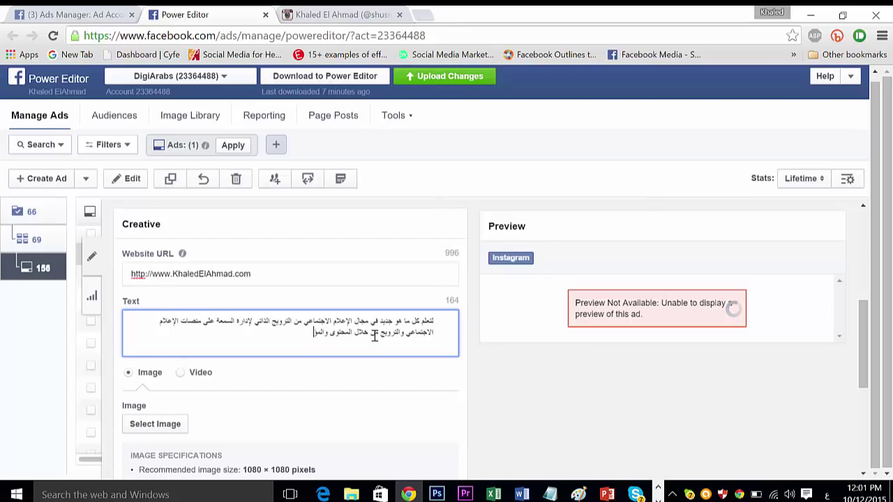
text(ن سجل في ال)
text(دو)
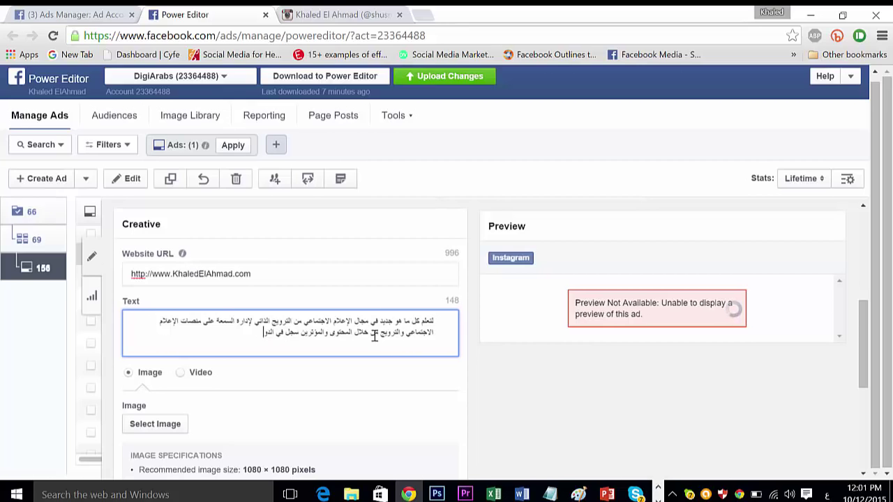
text(رة القادمة)
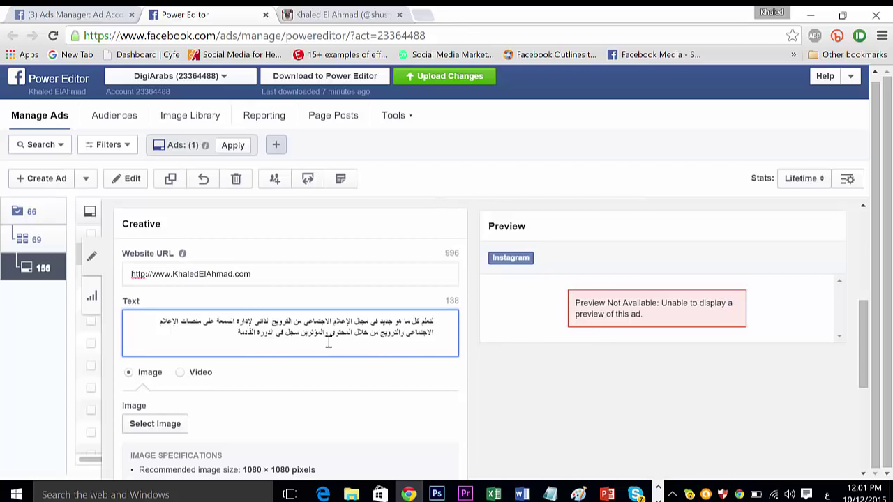
- In the last sentence of the ad's text, replace the word "الدورة" with "الورشة"
drag(260, 334, 271, 334)
text(ورشة)
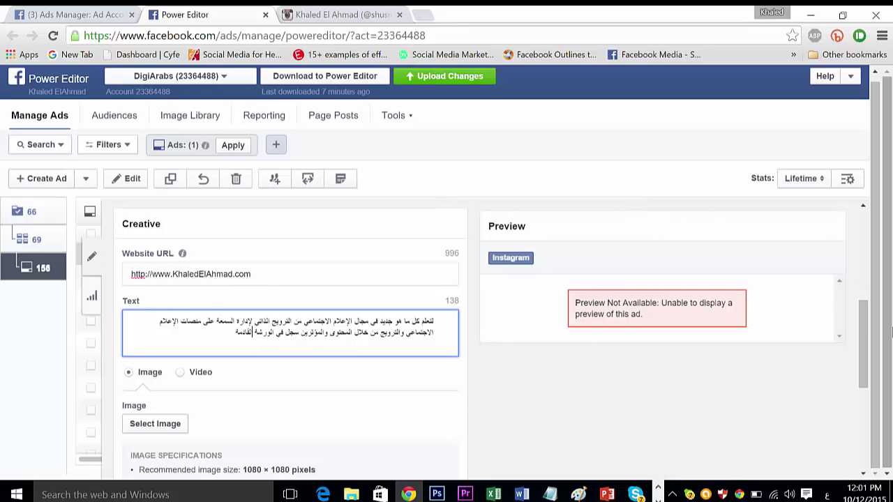
- Try to upload picture 5 from the Instagram Ads folder on the desktop and use it as the ad's image
drag(864, 345, 862, 367)
click(168, 335)
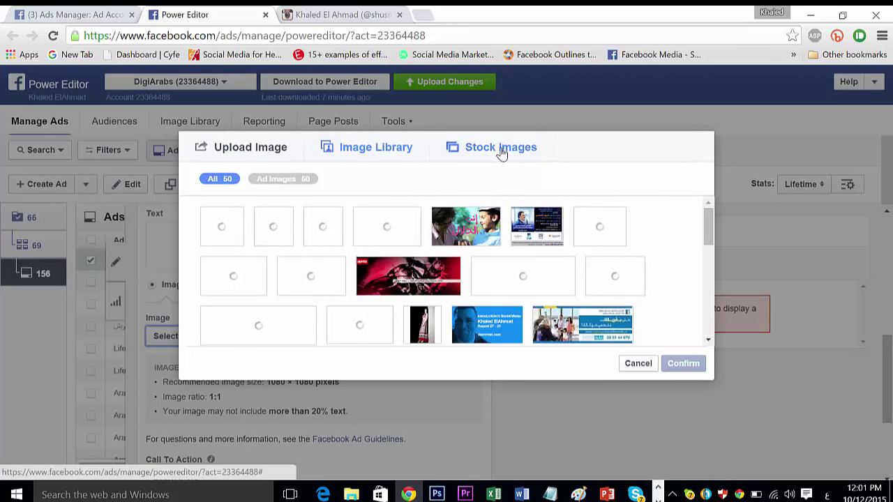
click(240, 153)
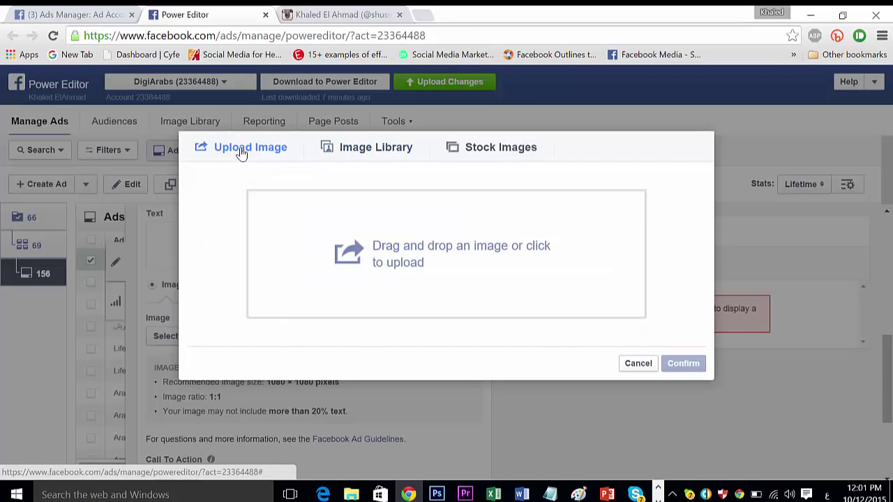
click(396, 263)
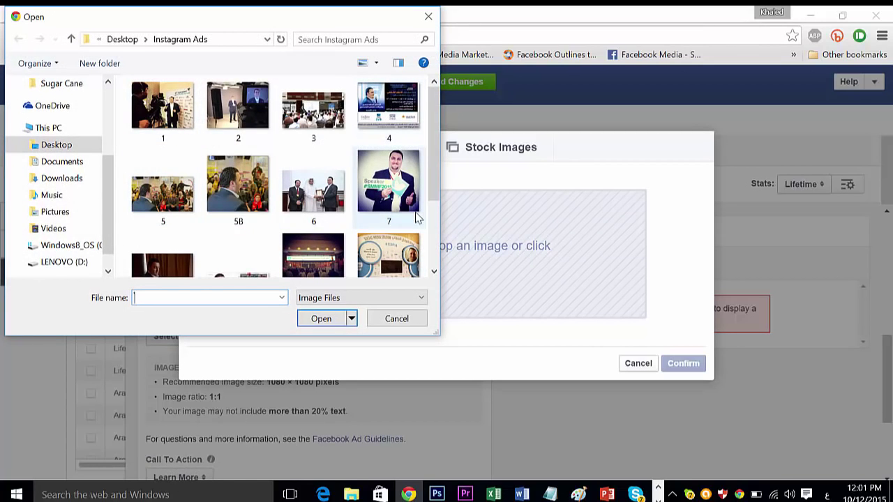
mouse_move(431, 161)
mouse_down()
mouse_move(439, 248)
mouse_move(430, 152)
mouse_up()
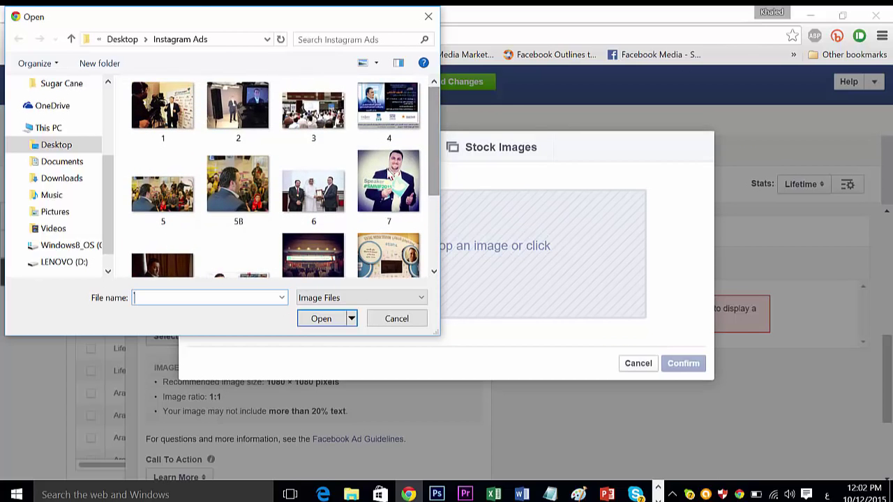
click(172, 201)
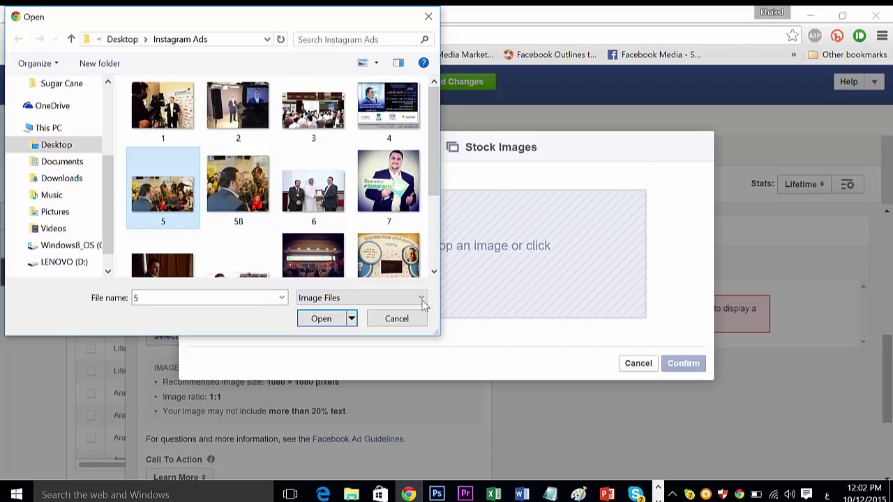
click(329, 324)
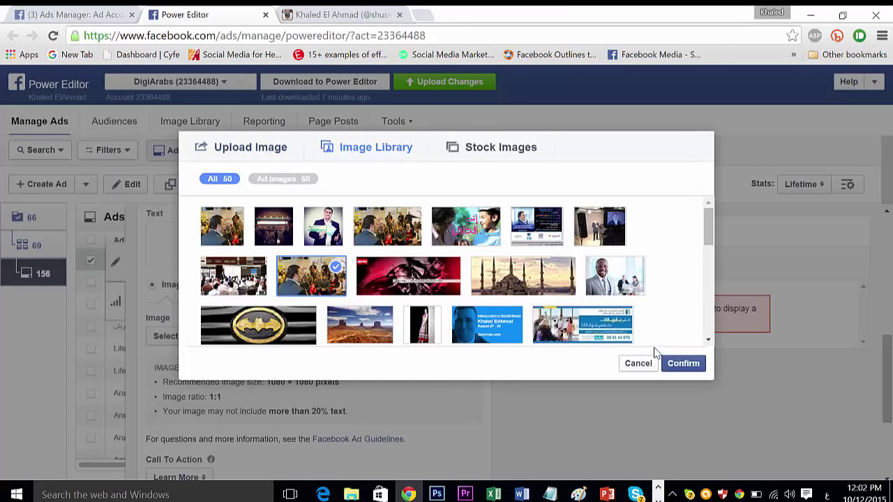
click(680, 364)
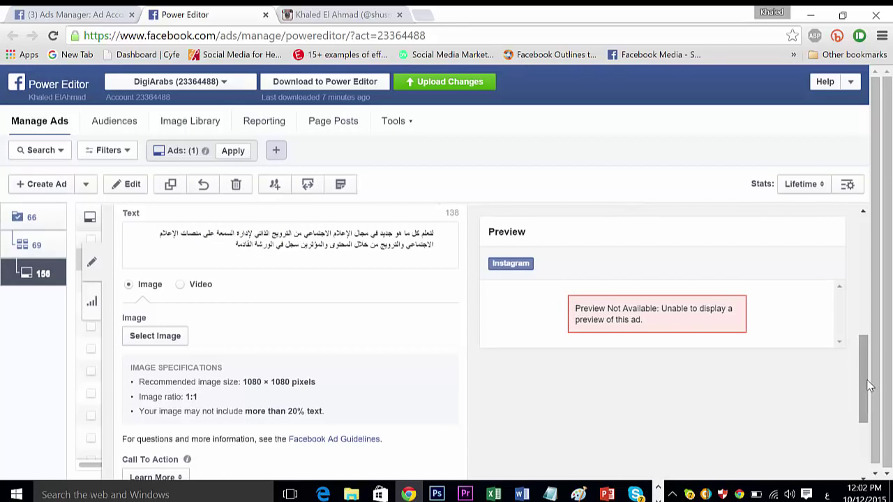
- Use the first picture in the image library, 5B.jpg, as the ad's image
mouse_move(870, 385)
mouse_down()
mouse_move(873, 442)
mouse_move(864, 308)
mouse_move(871, 387)
mouse_up()
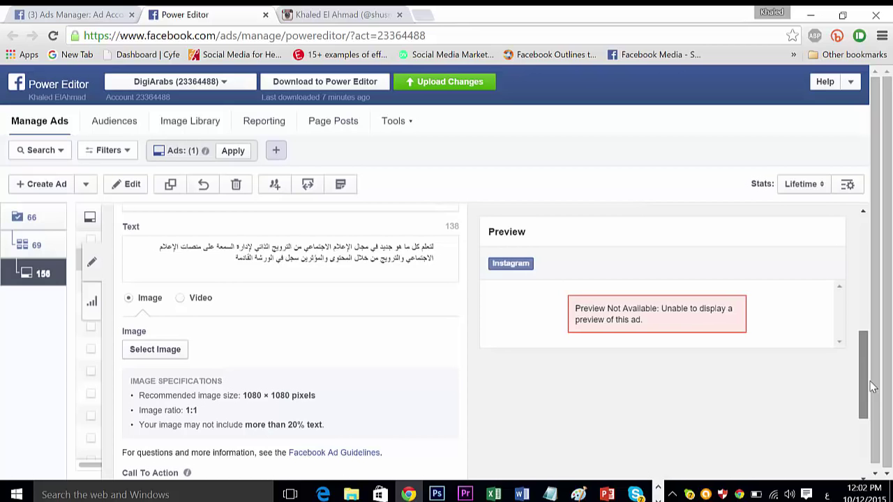
drag(872, 387, 872, 399)
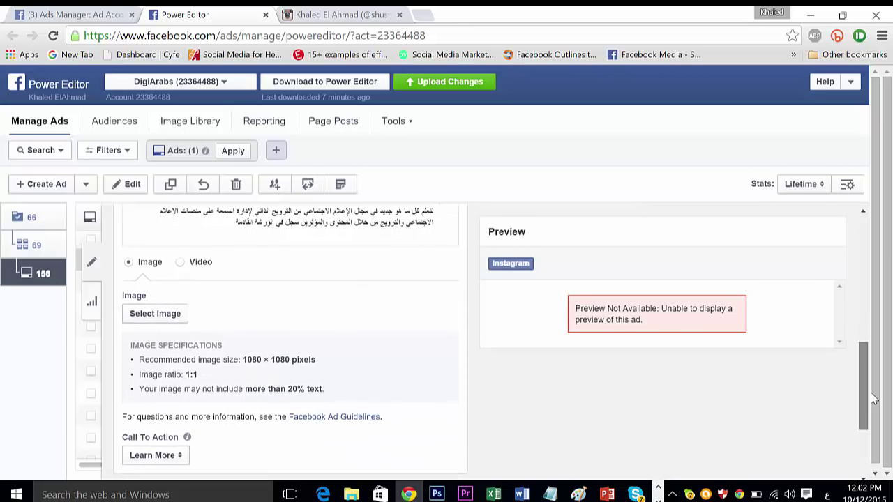
click(151, 313)
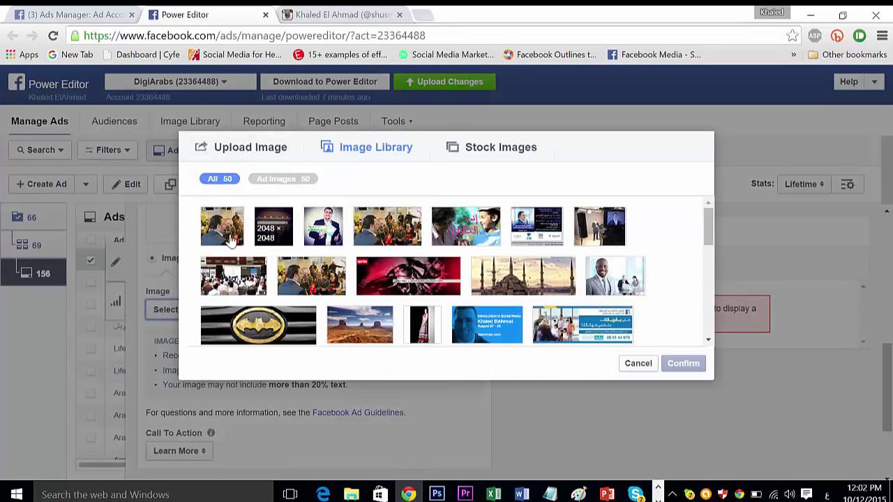
click(224, 237)
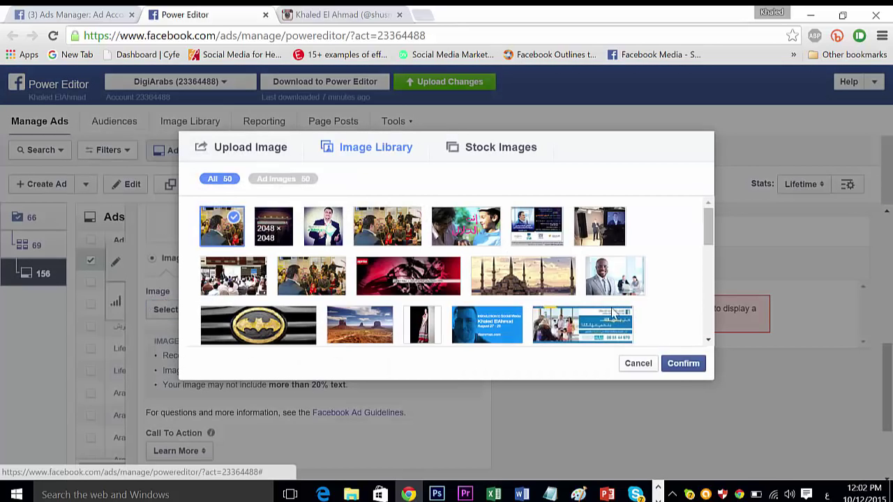
click(676, 366)
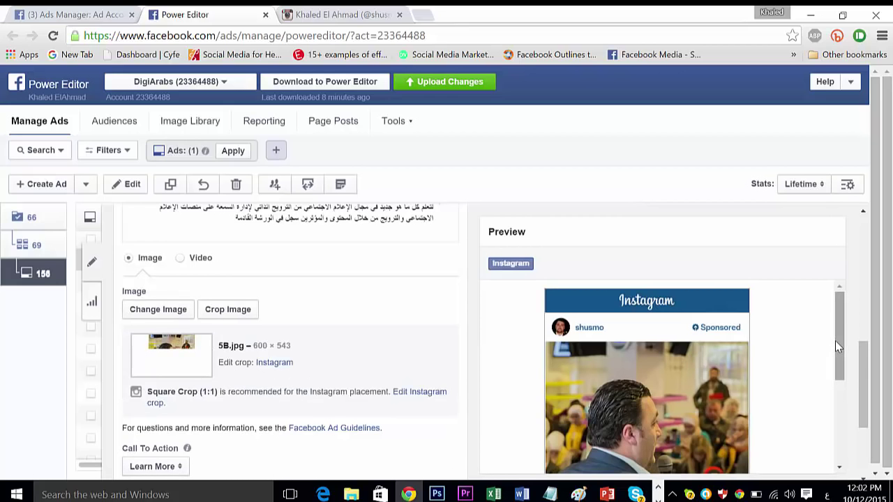
- Review the ad's image and text in the Instagram preview and set the call to action to Sign Up
mouse_move(841, 351)
mouse_down()
mouse_move(841, 375)
mouse_move(840, 364)
mouse_up()
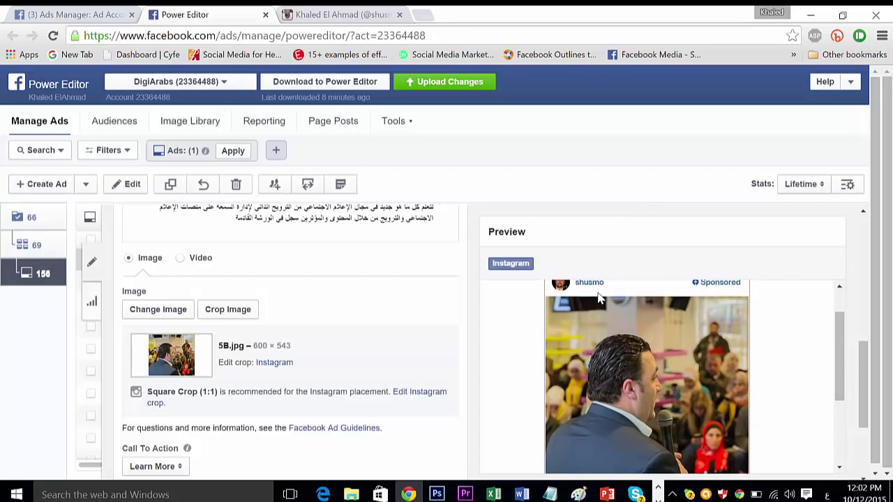
drag(841, 361, 840, 420)
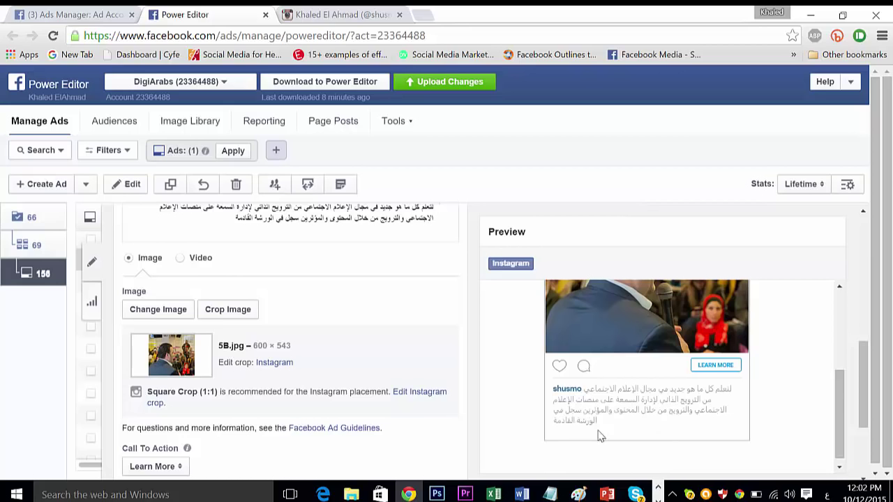
scroll(839, 425, down, 1)
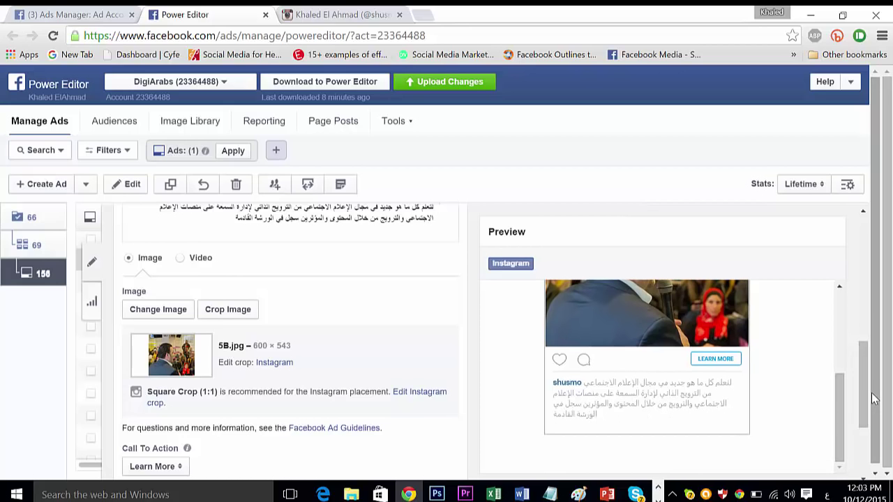
scroll(865, 393, up, 2)
scroll(839, 355, up, 2)
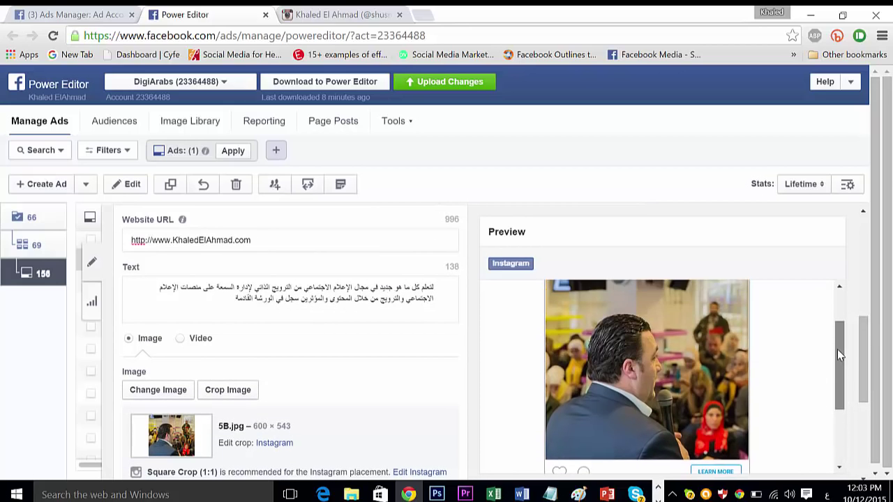
drag(836, 350, 863, 449)
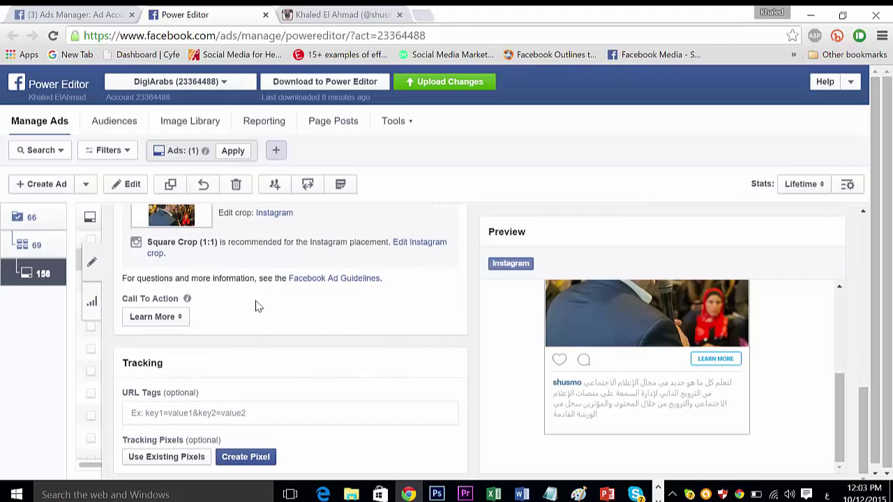
click(179, 320)
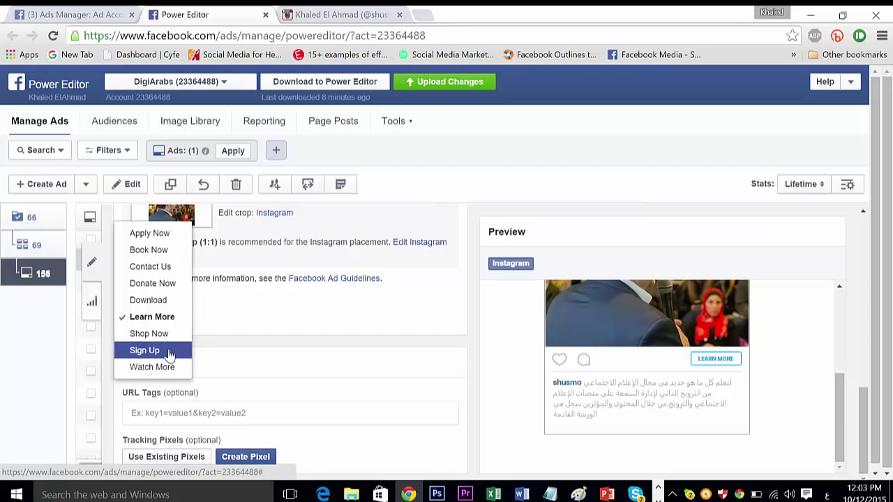
click(168, 353)
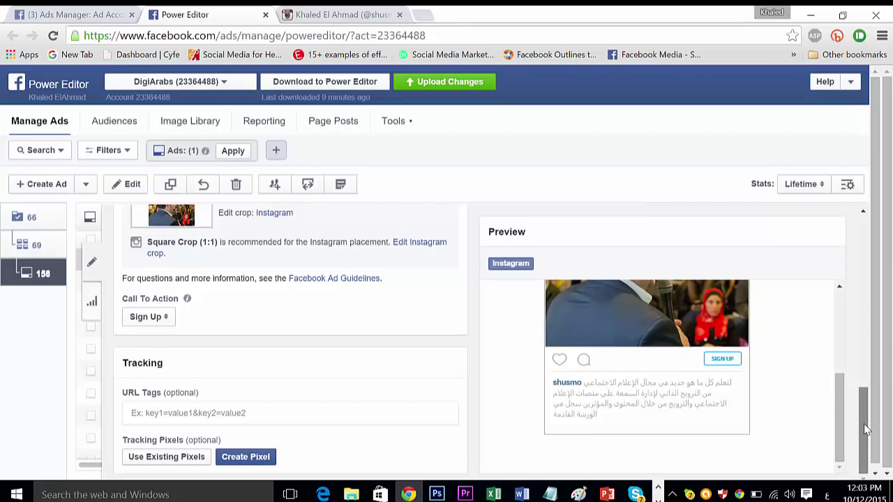
- Upload the New Instagram Ad campaign with its ad set and ad, and close the upload confirmation
drag(865, 429, 746, 247)
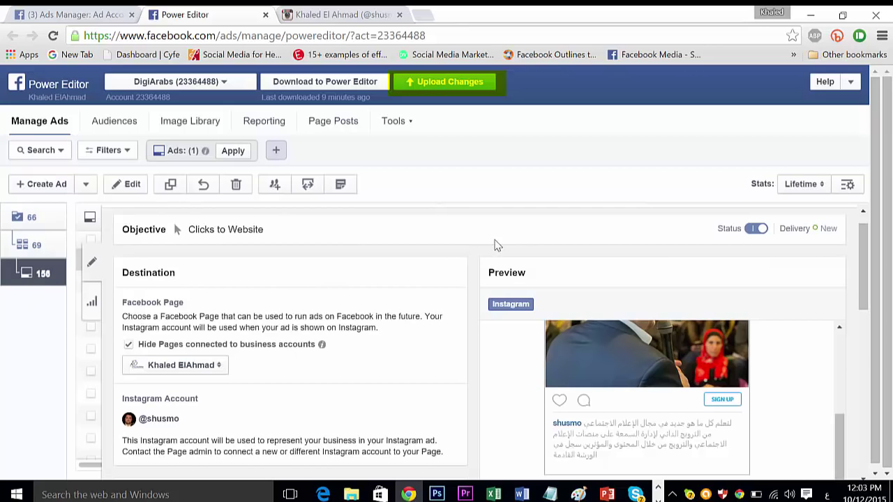
click(448, 84)
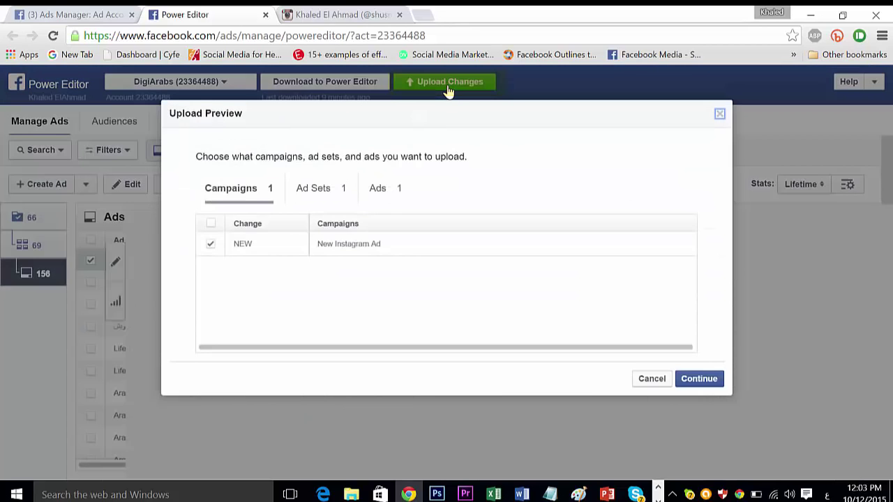
click(702, 379)
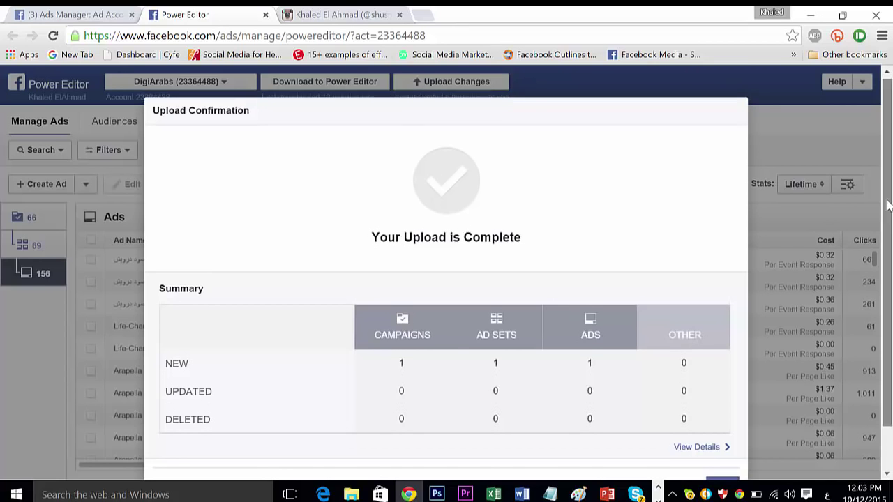
scroll(443, 255, down, 1)
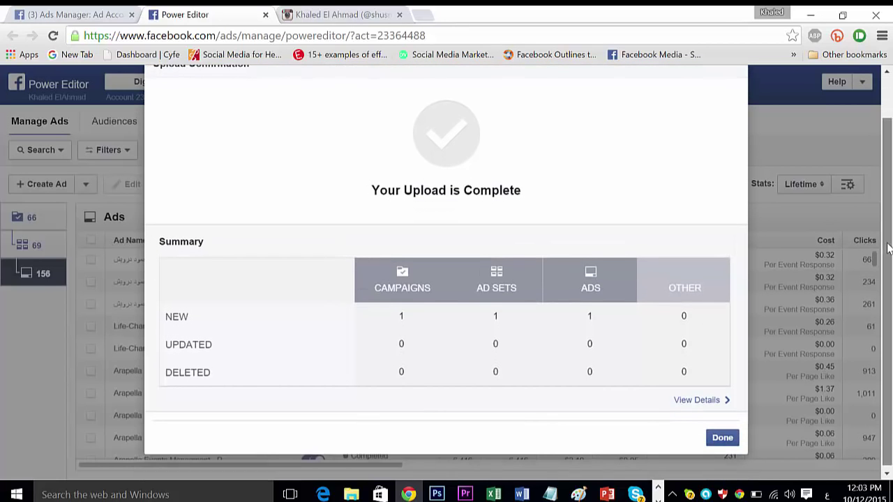
click(722, 436)
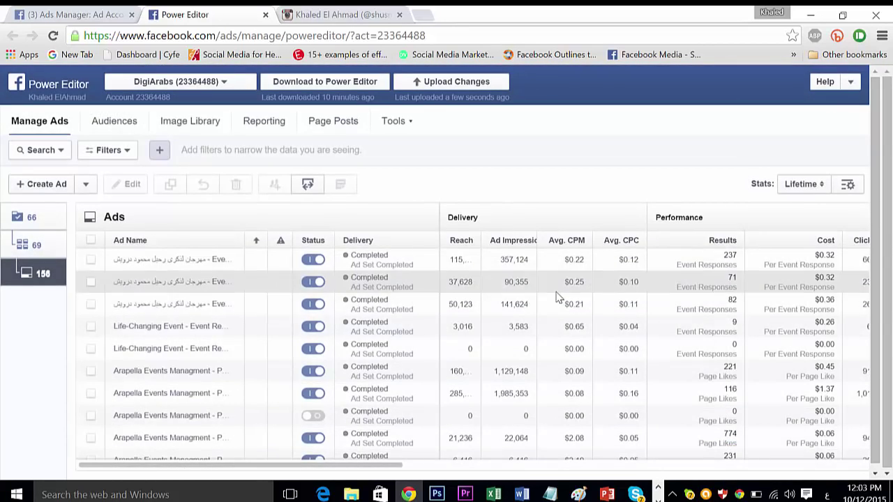